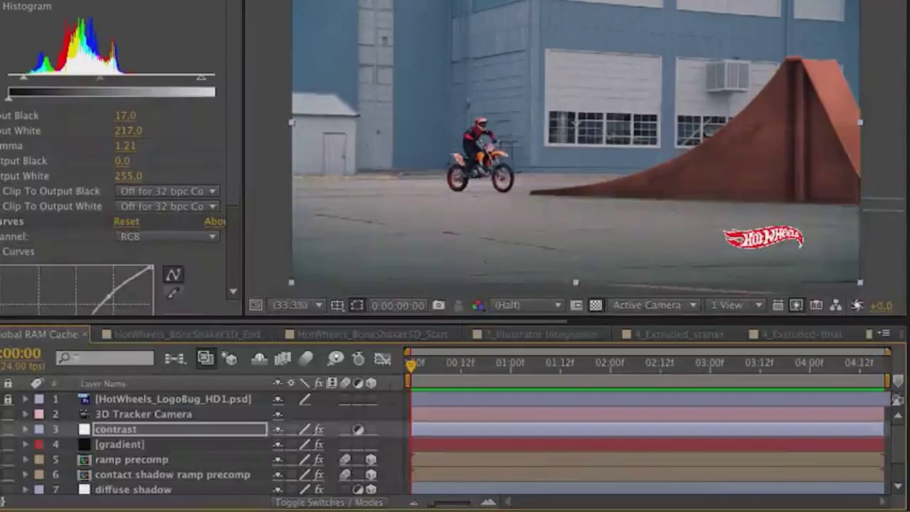
- Preview the motocross footage, stop at 0:00:00:21 and drag the Levels gamma to 1.21
key("space")
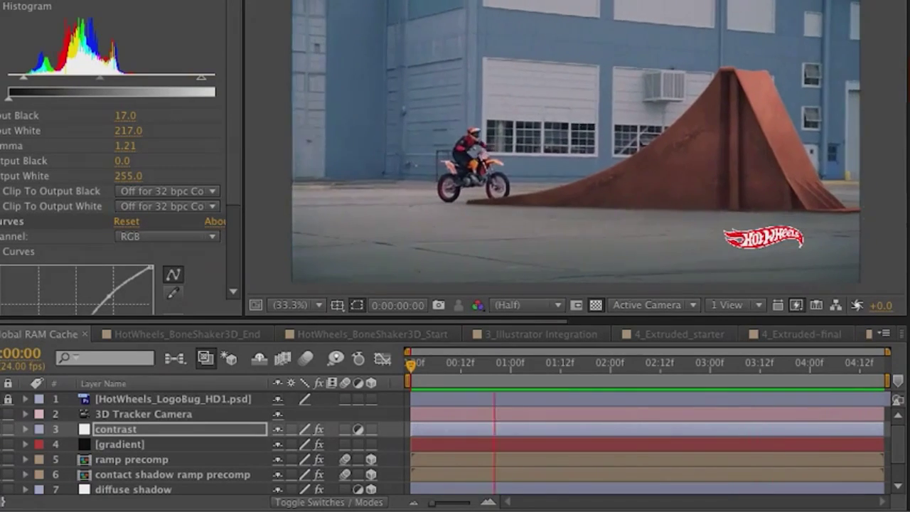
key("space")
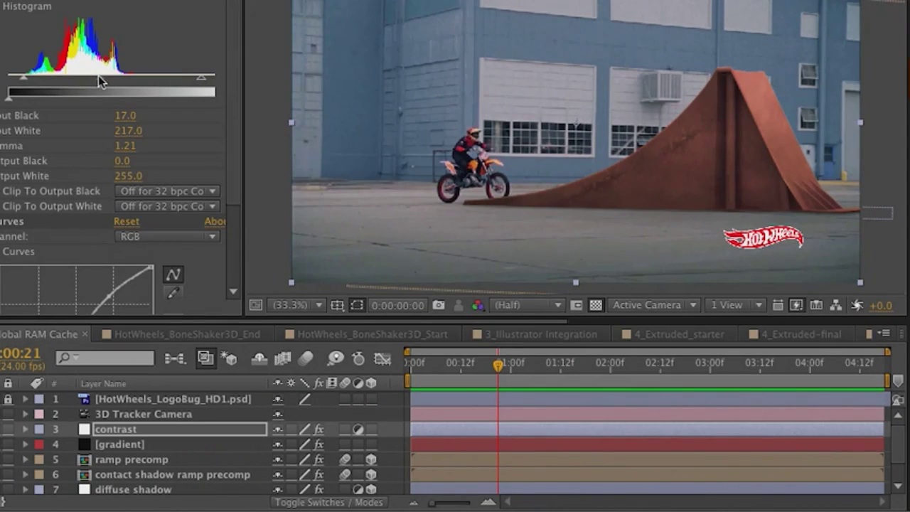
left_click_drag(98, 76, 140, 82)
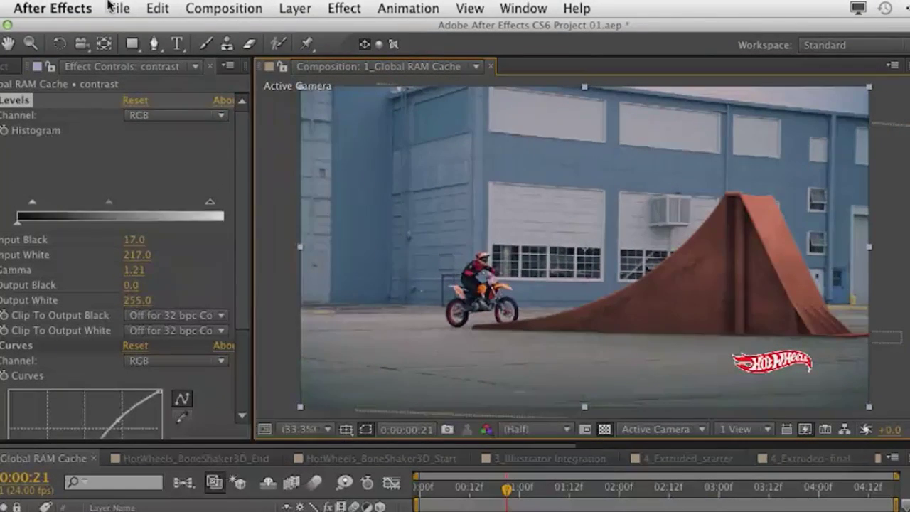
- Close the current project without saving changes
left_click(116, 7)
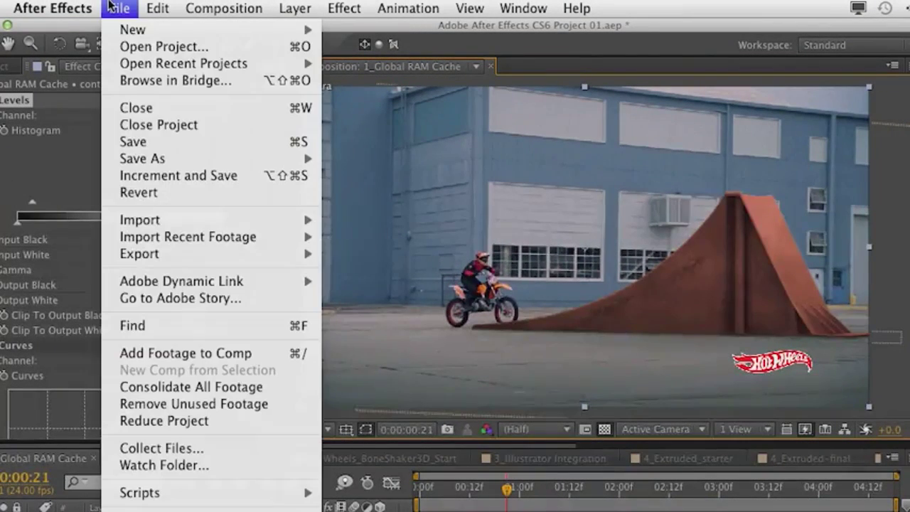
left_click(183, 132)
left_click(533, 357)
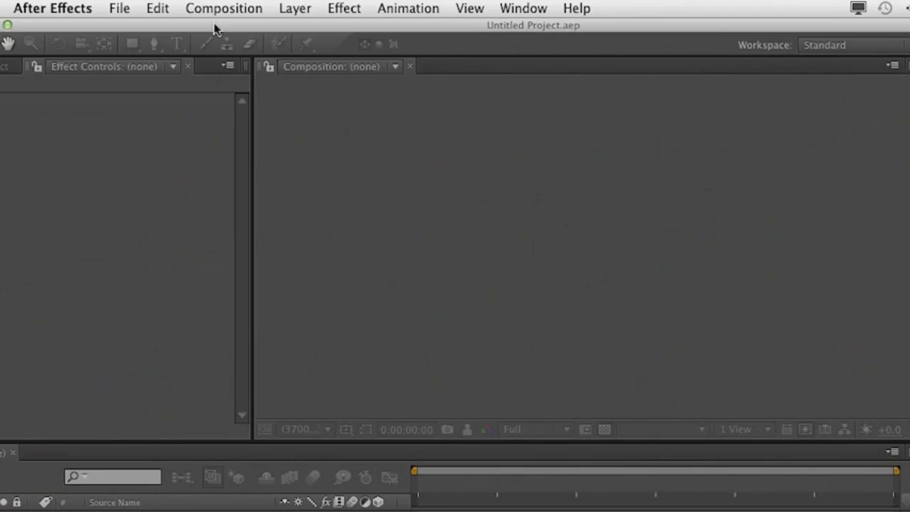
- Purge all cached memory via Edit > Purge > All Memory
left_click(157, 8)
mouse_move(168, 326)
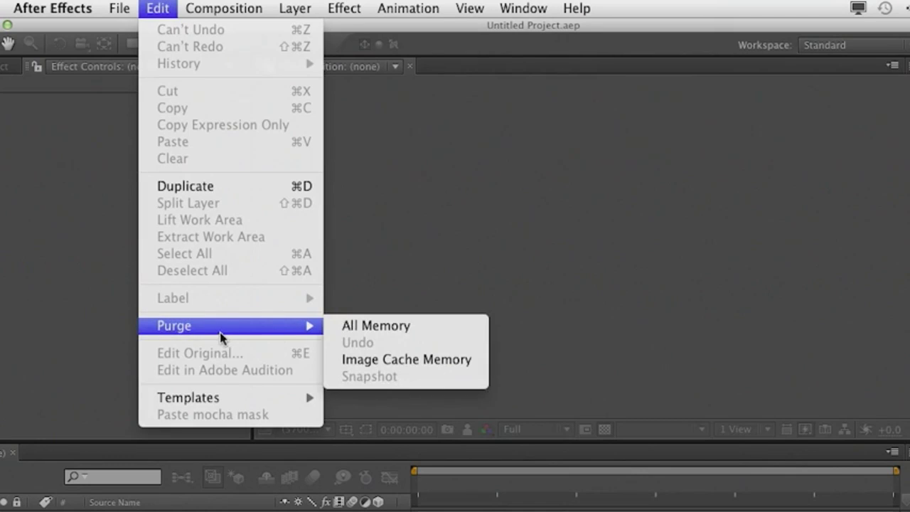
left_click(357, 335)
- Reopen the most recent project from the recent-projects list
left_click(119, 8)
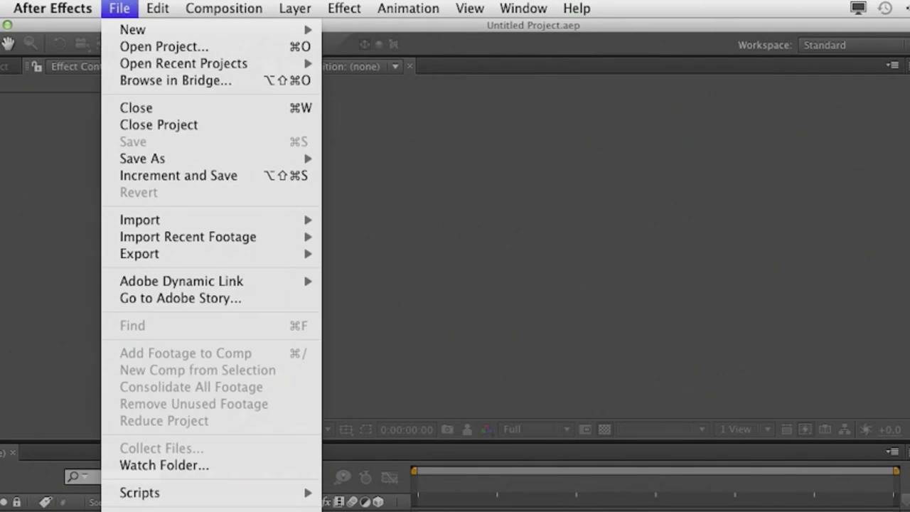
mouse_move(183, 64)
left_click(527, 65)
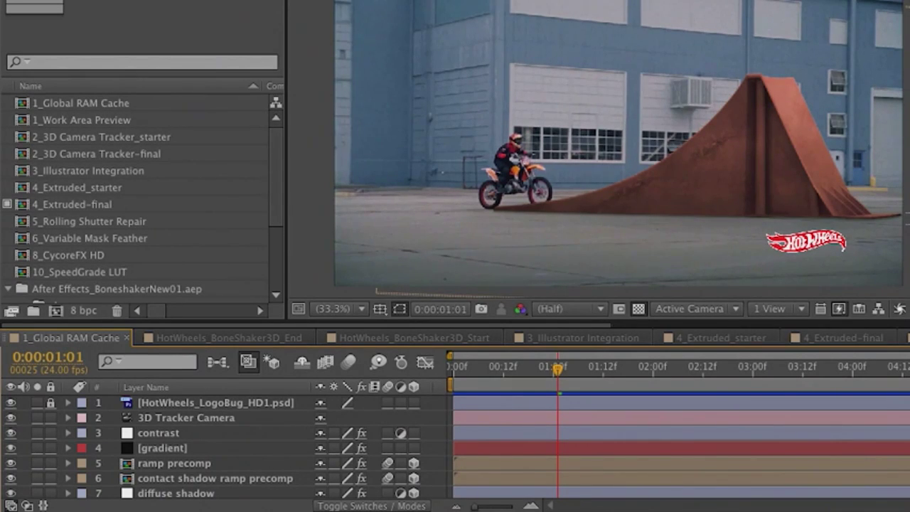
- Play a preview of the 1_Global RAM Cache composition
key("space")
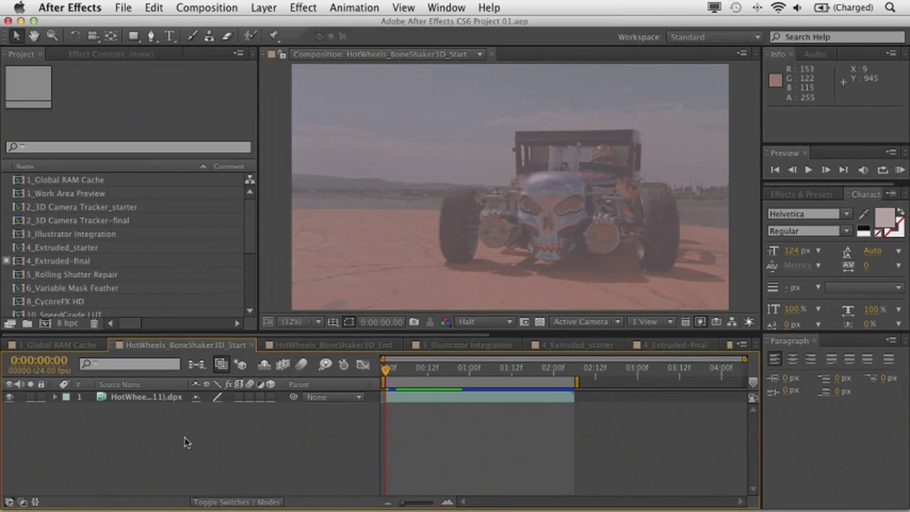
- Play the Boneshaker car footage through until cached, then stop the preview
key("space")
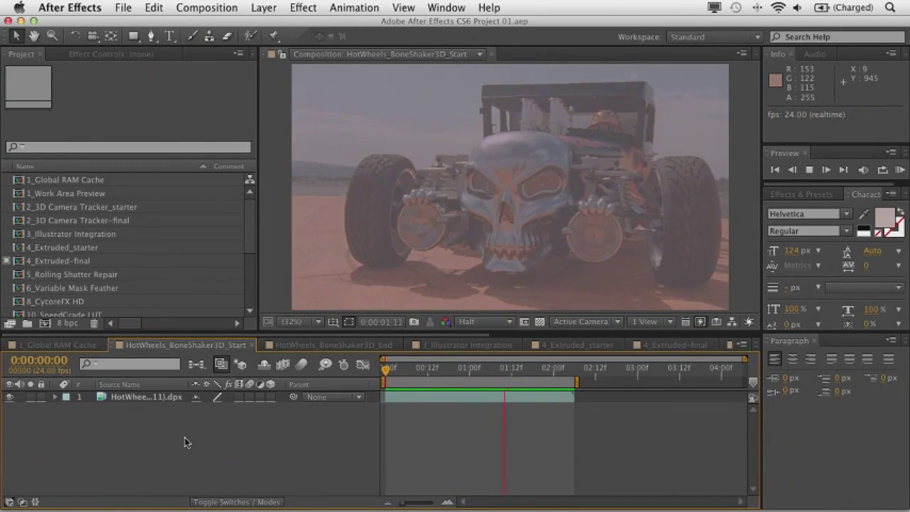
key("space")
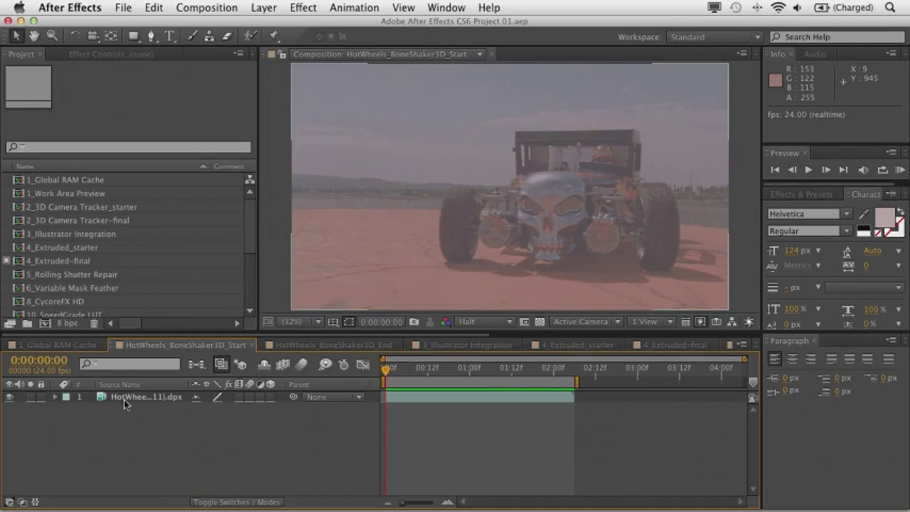
- Apply Track Camera to the car footage and review the solved track points (0.74 px error)
right_click(128, 403)
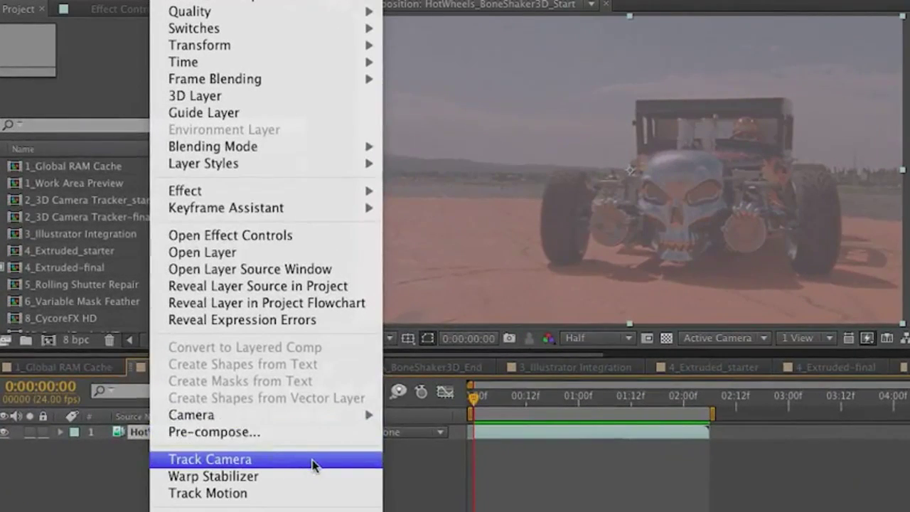
left_click(315, 460)
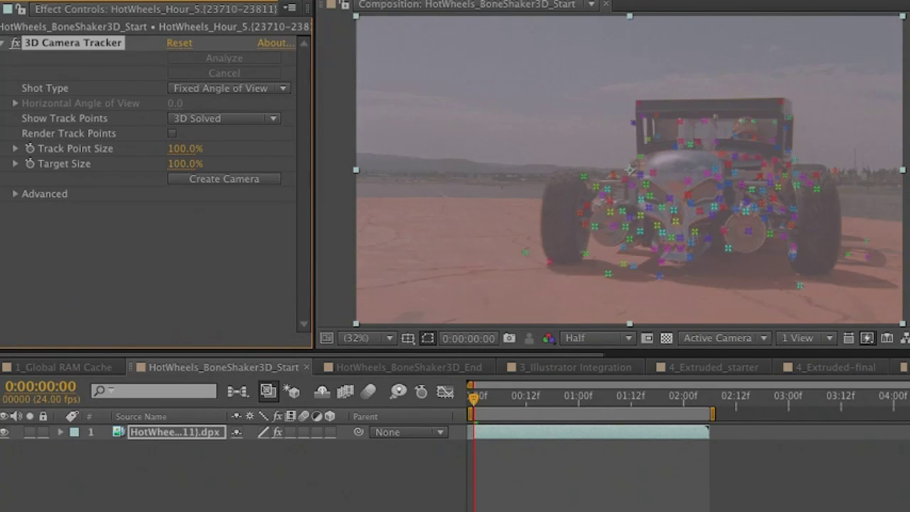
key("F2")
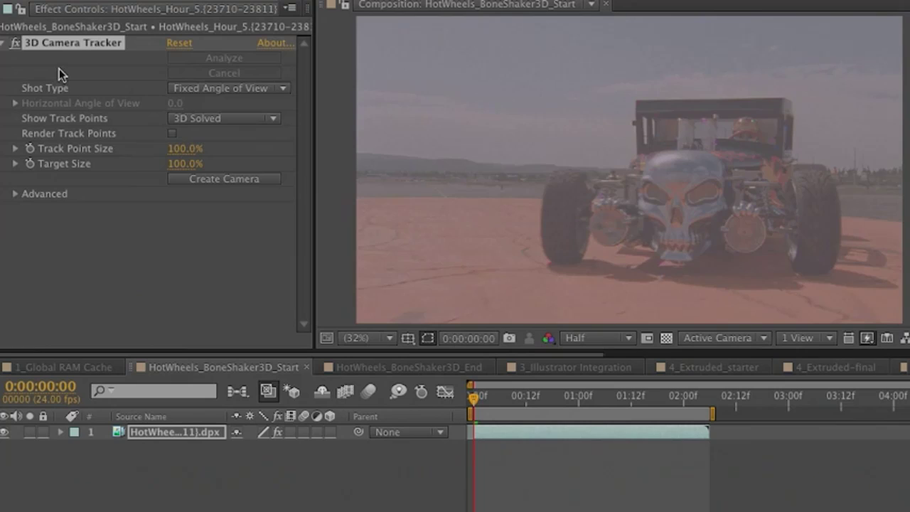
left_click(53, 46)
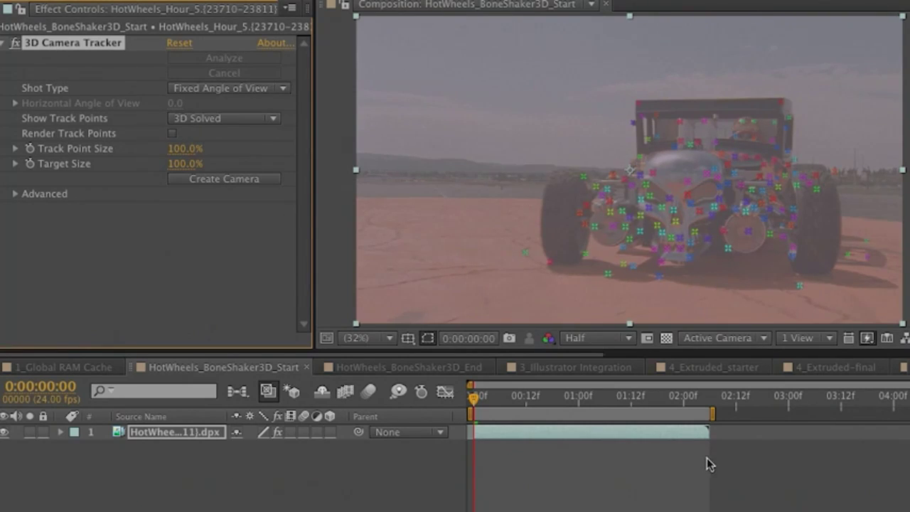
key("space")
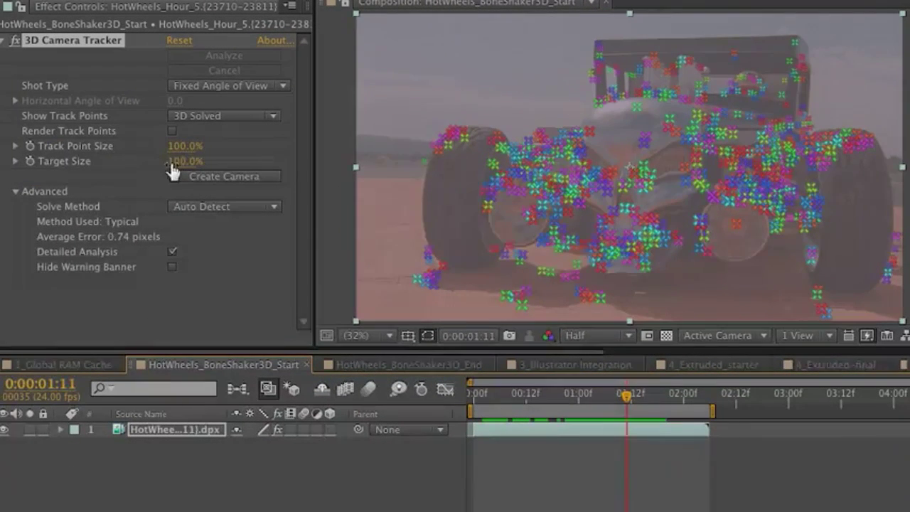
- Shrink the tracker target, pick roof track points and create a text layer and camera there
left_click_drag(171, 163, 146, 164)
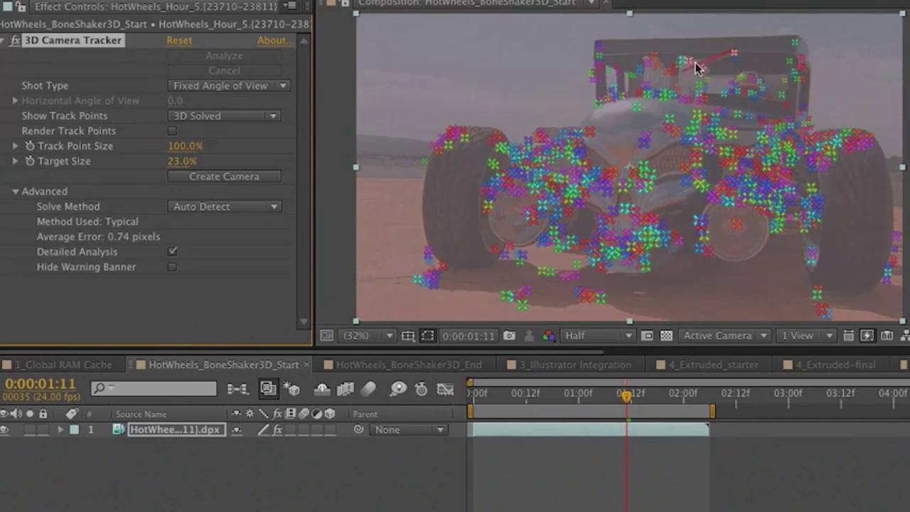
left_click(597, 45)
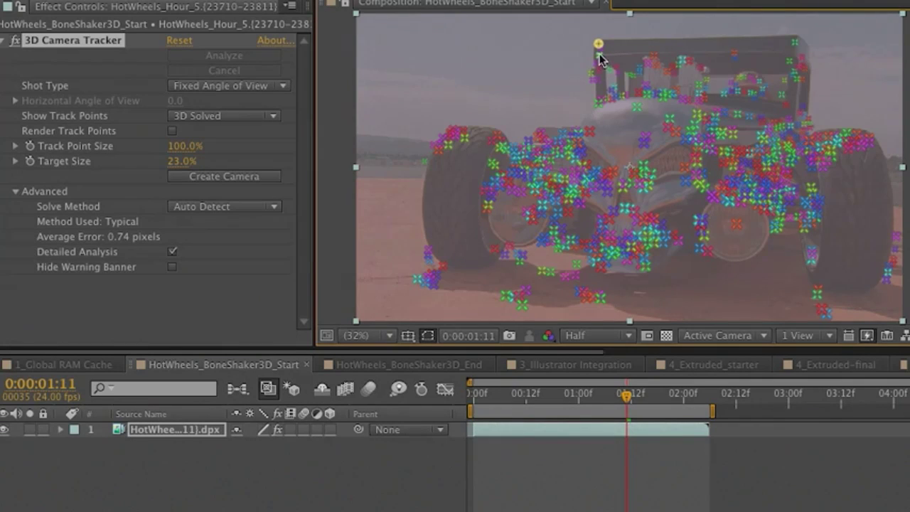
left_click(795, 43, "shift")
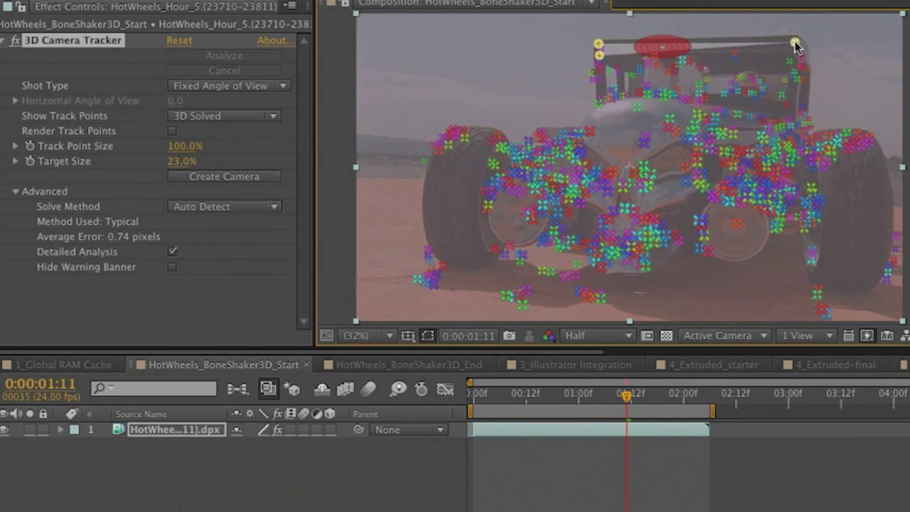
right_click(666, 48)
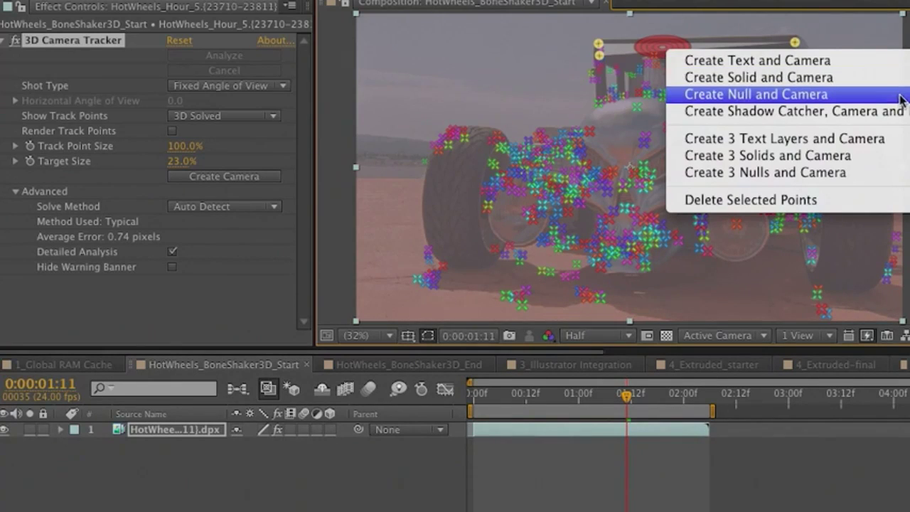
left_click(819, 62)
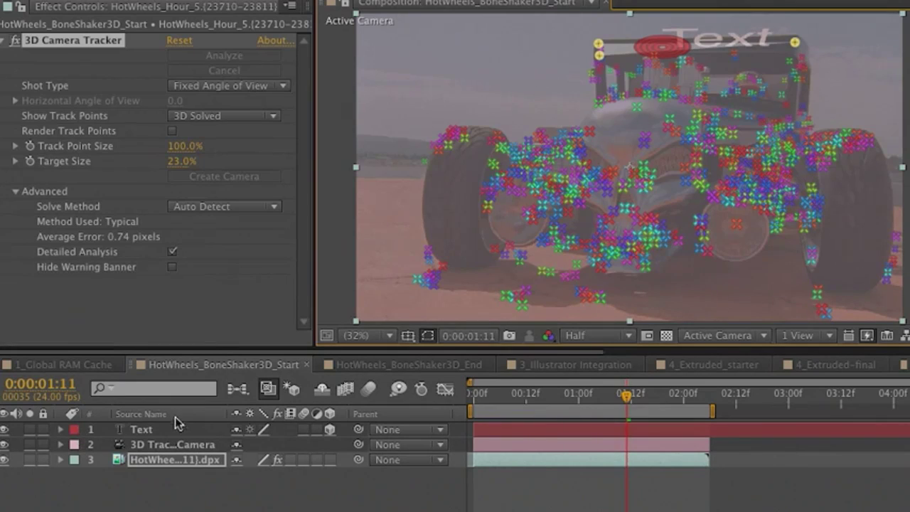
- Type 'Boneshaker' into the new text layer and reveal its Transform properties
left_click(143, 431)
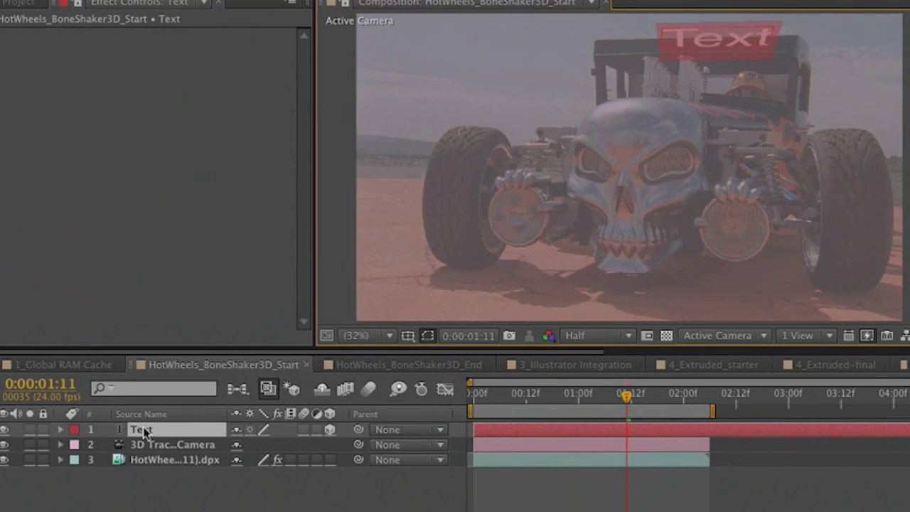
type("Bonesha")
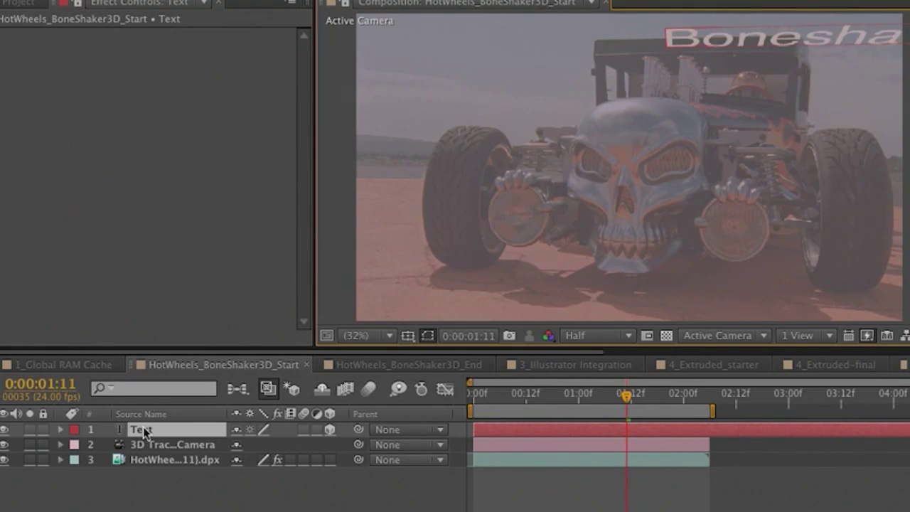
left_click(60, 429)
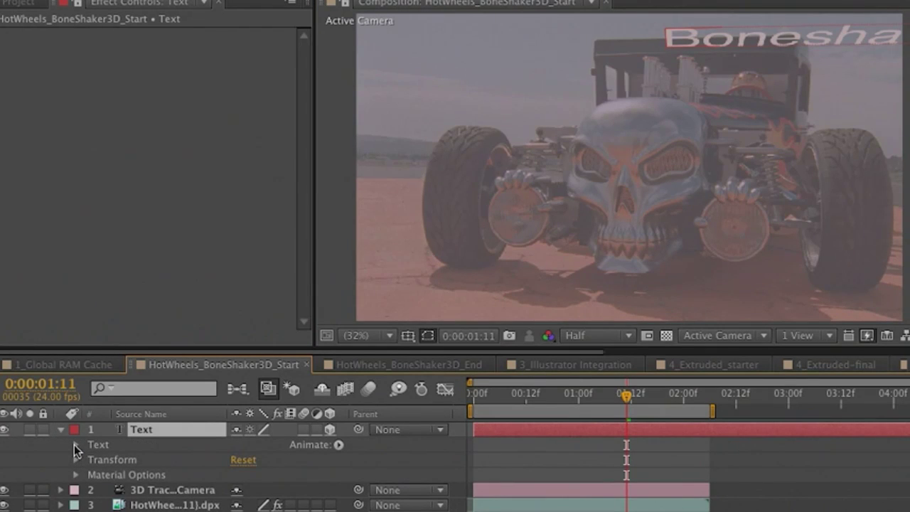
left_click(75, 459)
scroll(82, 474, "down", 1)
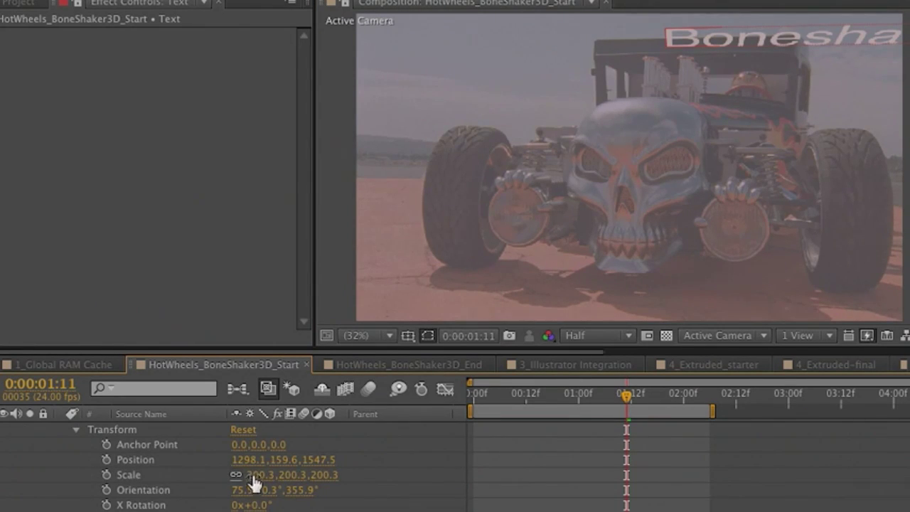
- Scale the text to 58.3%, tilt it to -93° X rotation and place it above the roof
left_click_drag(253, 477, 160, 474)
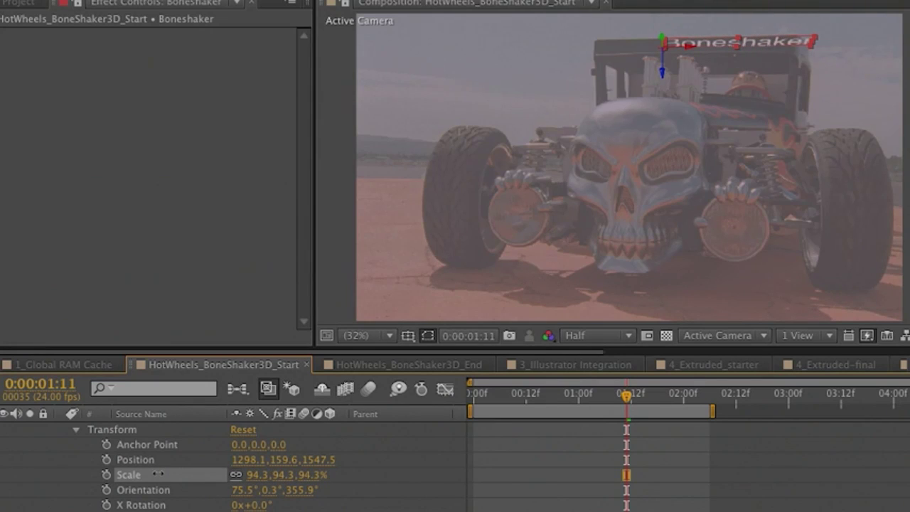
left_click_drag(257, 506, 171, 492)
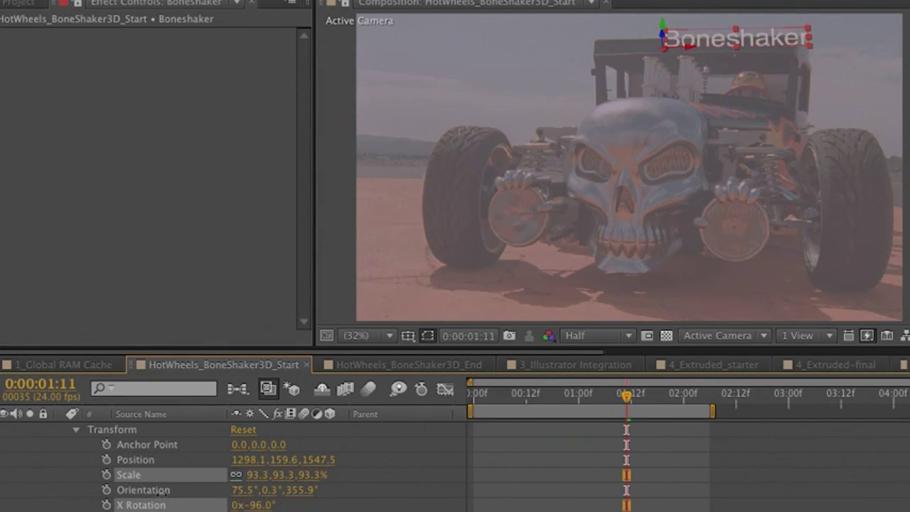
left_click(165, 497)
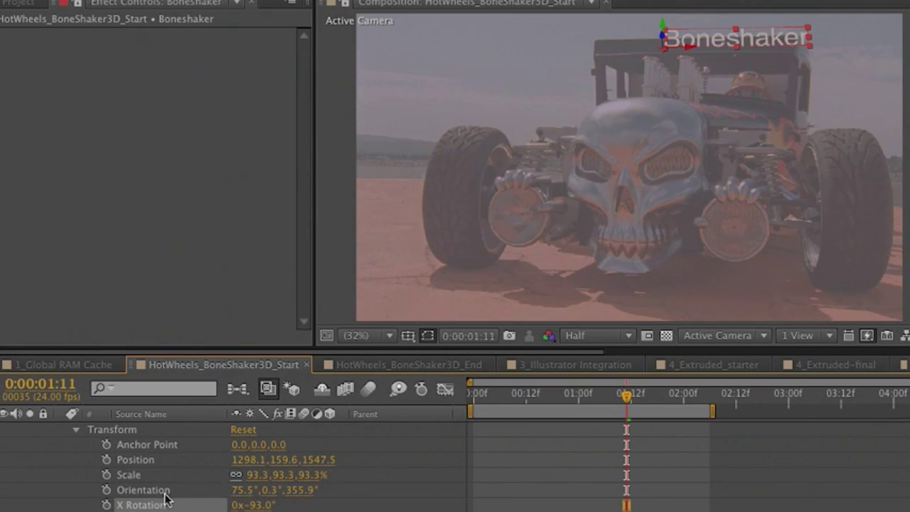
left_click_drag(249, 475, 221, 475)
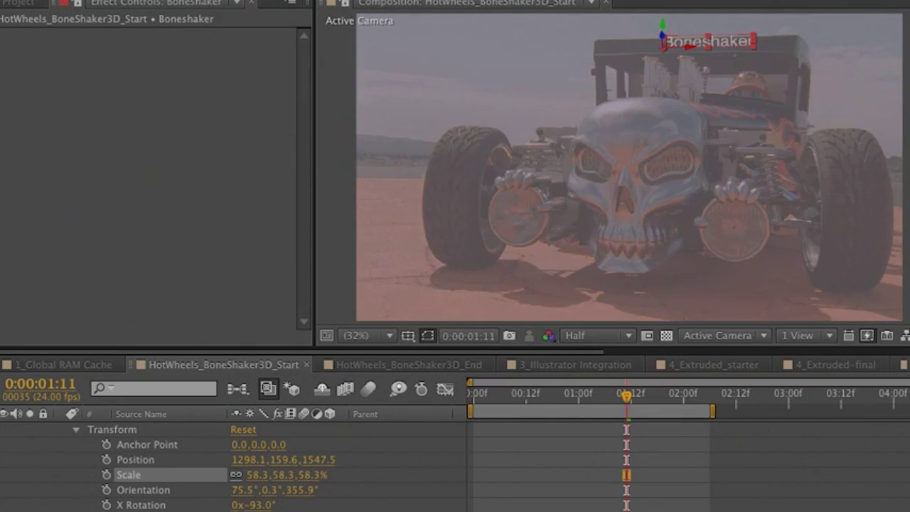
left_click_drag(694, 45, 679, 58)
left_click_drag(630, 396, 469, 411)
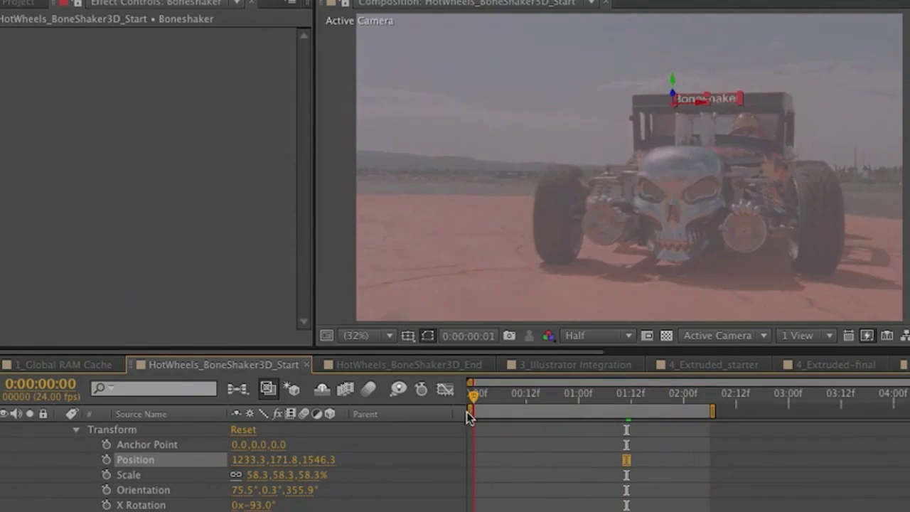
- Open the HotWheels_BoneShaker3D_End comp and play it back
left_click(410, 363)
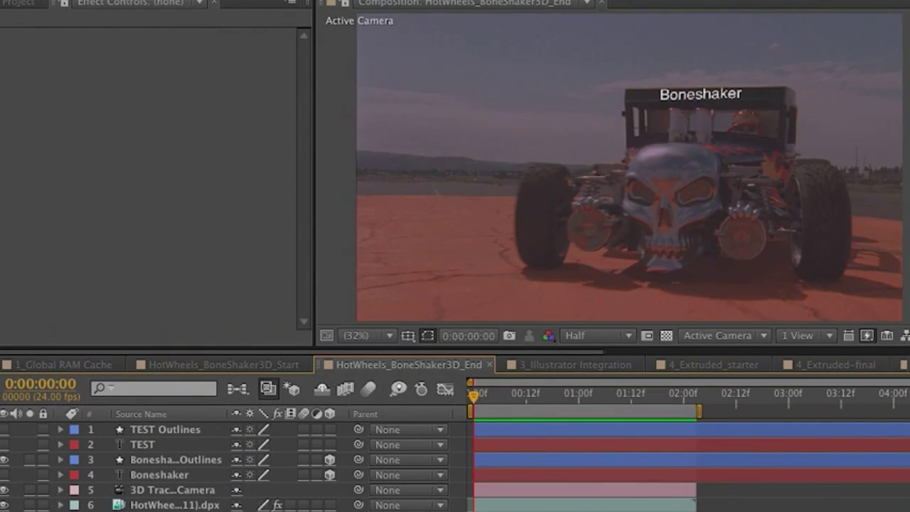
key("space")
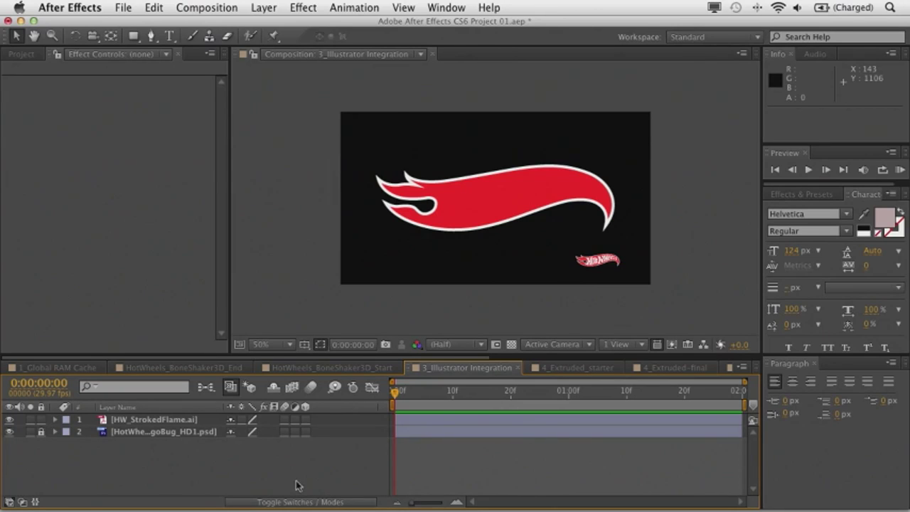
- Convert the flame artwork to a red shape layer with a 15 px white stroke
right_click(134, 423)
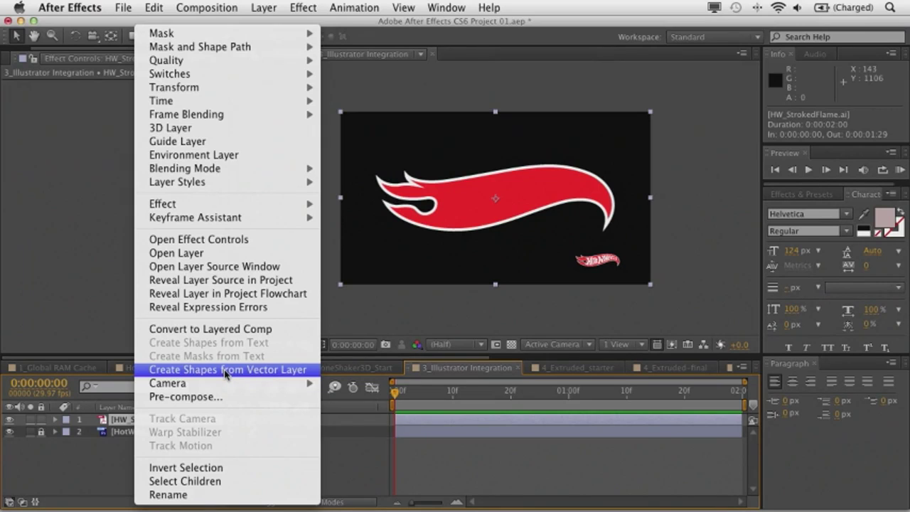
left_click(226, 371)
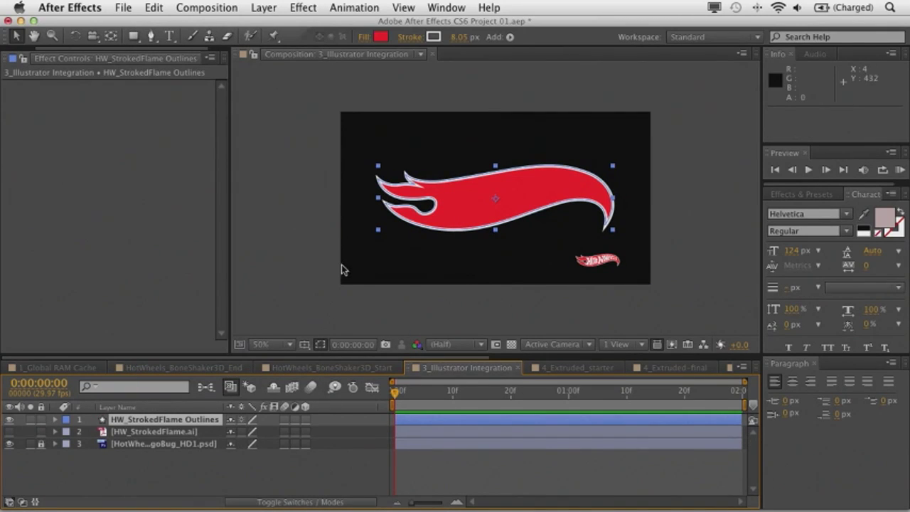
left_click(381, 37)
mouse_move(552, 274)
left_mouse_down()
mouse_move(553, 338)
mouse_move(559, 265)
left_mouse_up()
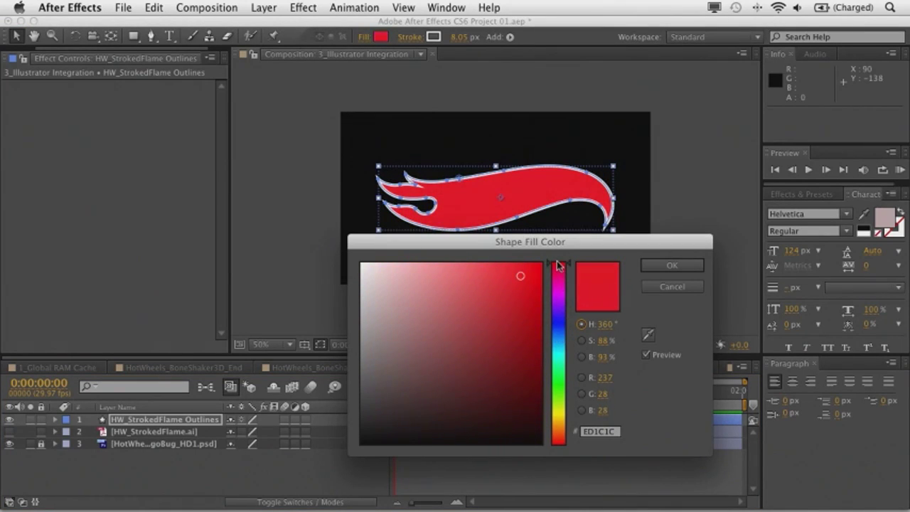
left_click(671, 287)
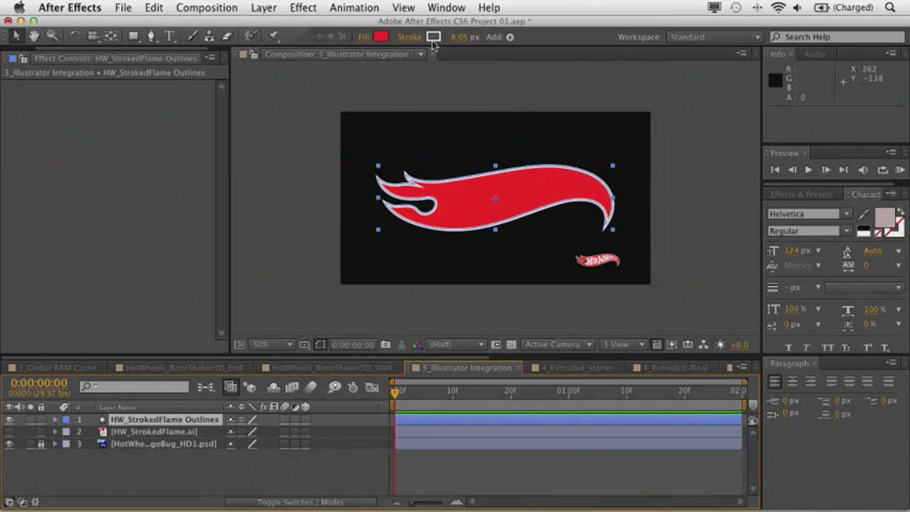
mouse_move(463, 42)
left_mouse_down()
mouse_move(504, 43)
mouse_move(459, 41)
left_mouse_up()
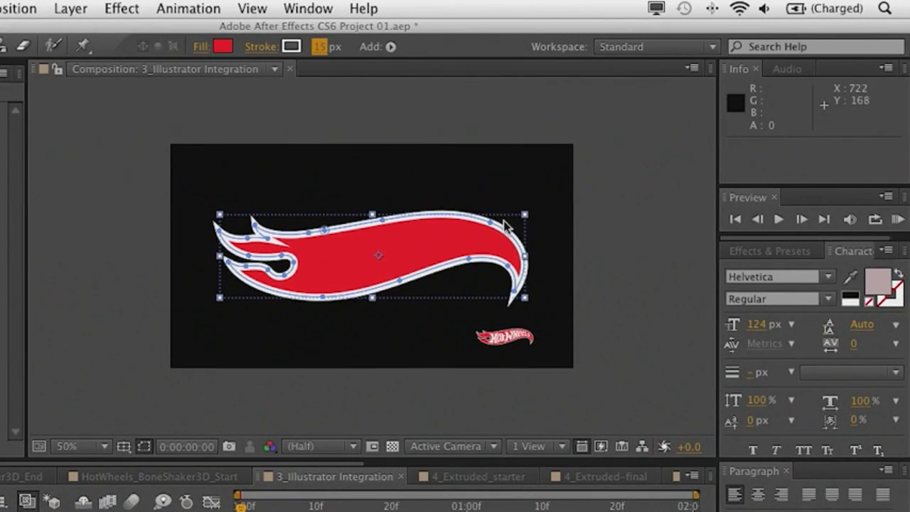
- Try dragging points on the flame's top edge, undo the edits and open 4_Extruded_starter
left_click_drag(308, 234, 284, 206)
left_click_drag(388, 218, 376, 194)
left_click_drag(461, 214, 469, 169)
key("super+z")
key("super+z")
key("super+z")
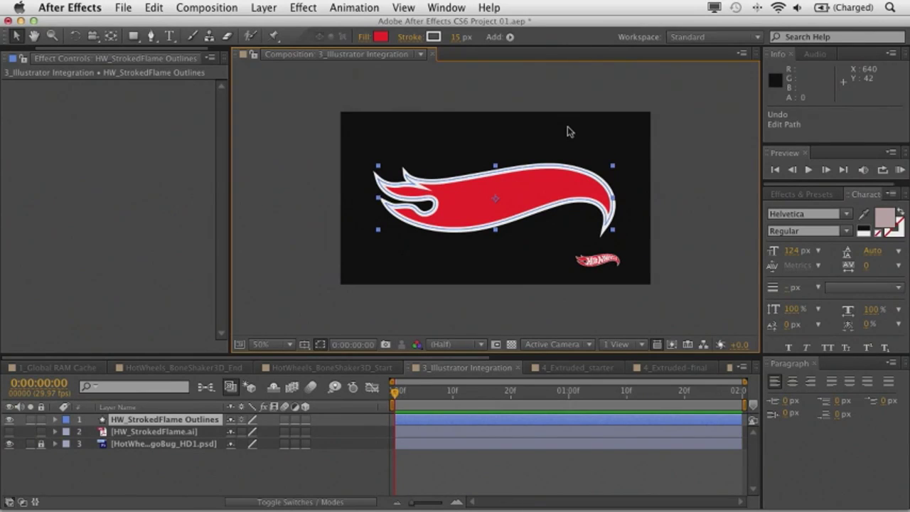
left_click(557, 368)
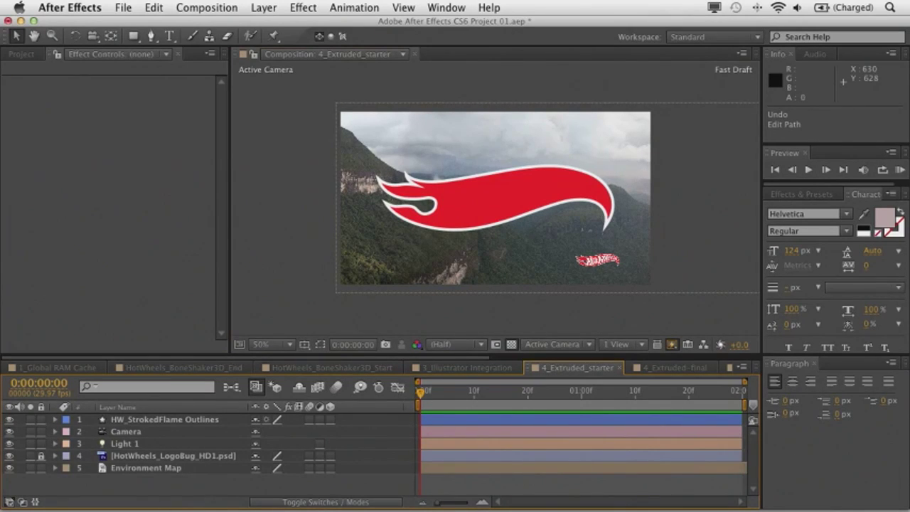
- Enable 3D on HW_StrokedFlame Outlines and rotate it to 14° X and -23° Y
left_click(56, 420)
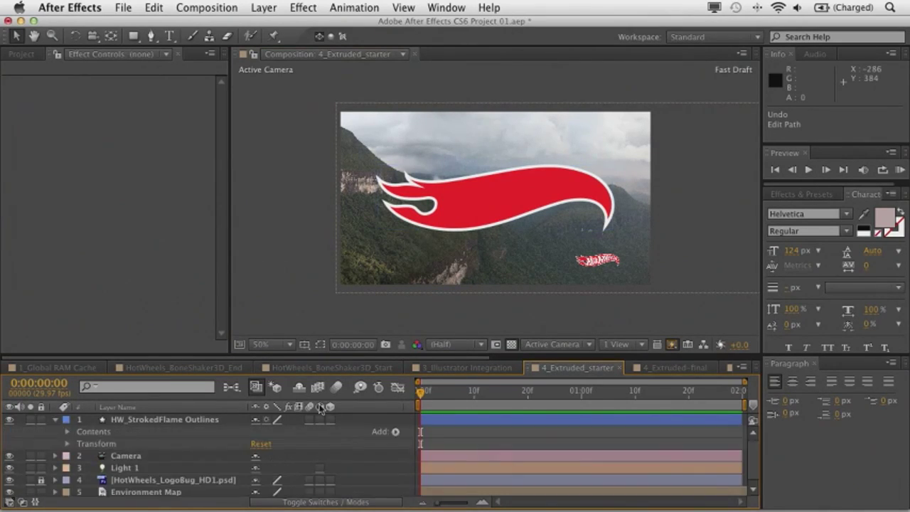
left_click(329, 420)
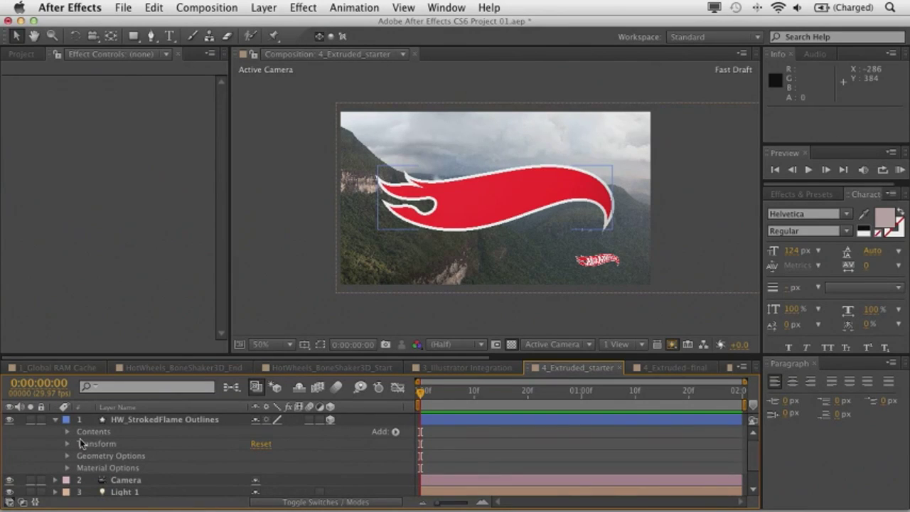
left_click(67, 444)
scroll(135, 441, "down", 3)
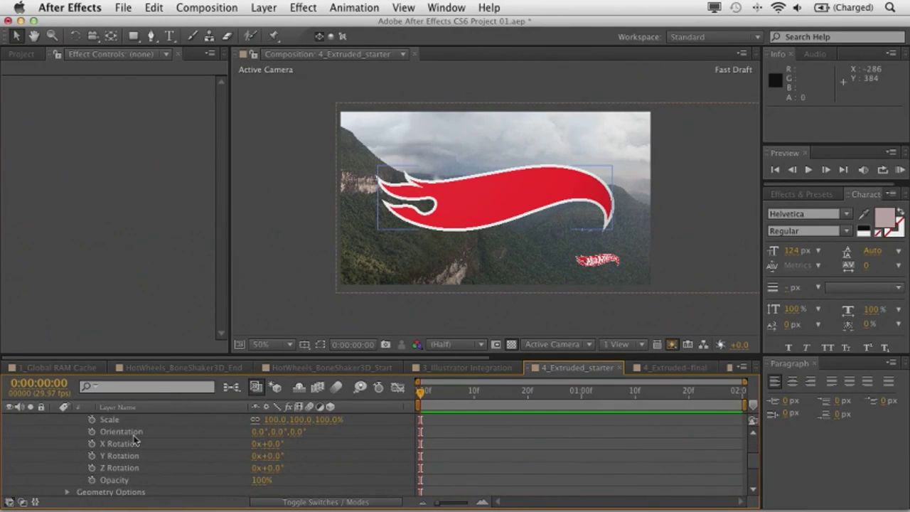
left_click_drag(269, 445, 273, 444)
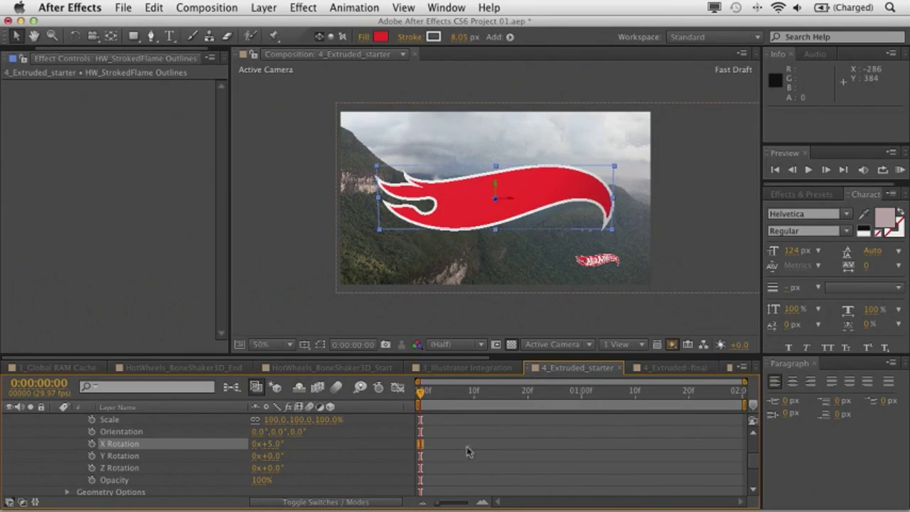
left_click_drag(748, 449, 755, 483)
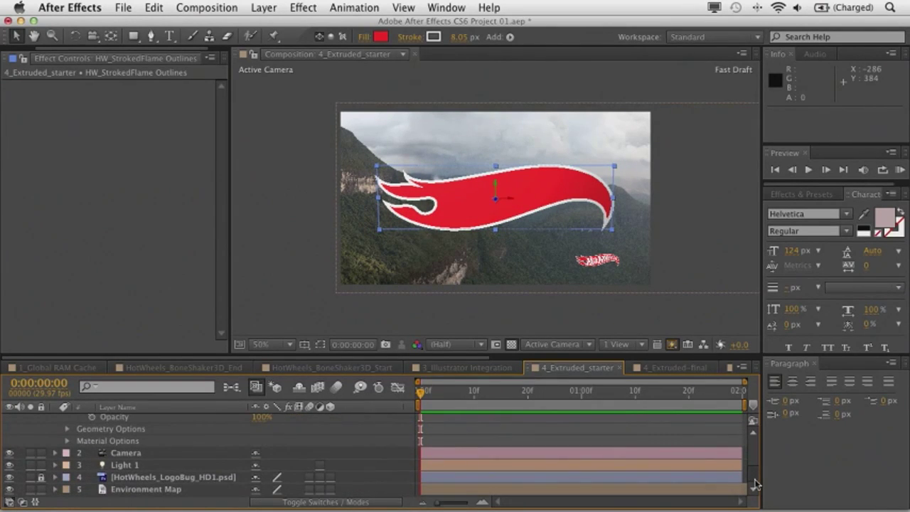
scroll(755, 484, "up", 5)
scroll(711, 459, "down", 2)
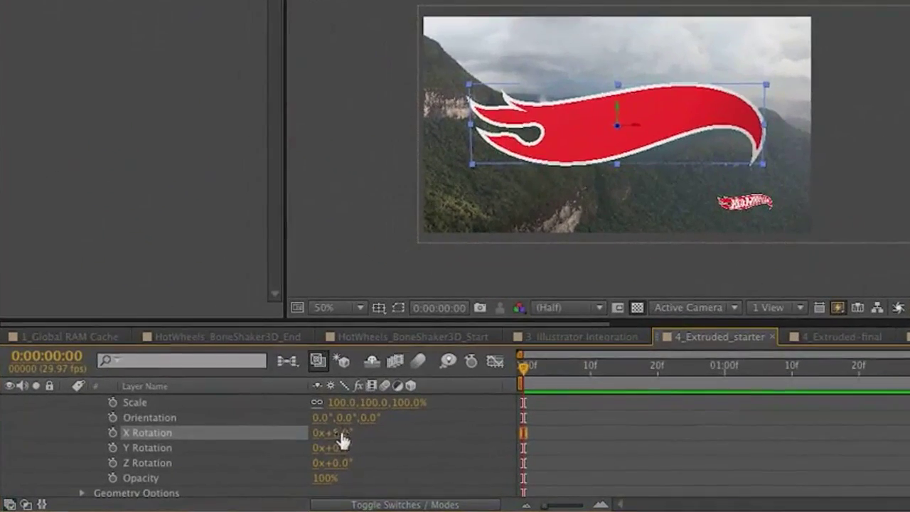
left_click_drag(282, 443, 288, 442)
left_click_drag(274, 454, 420, 450)
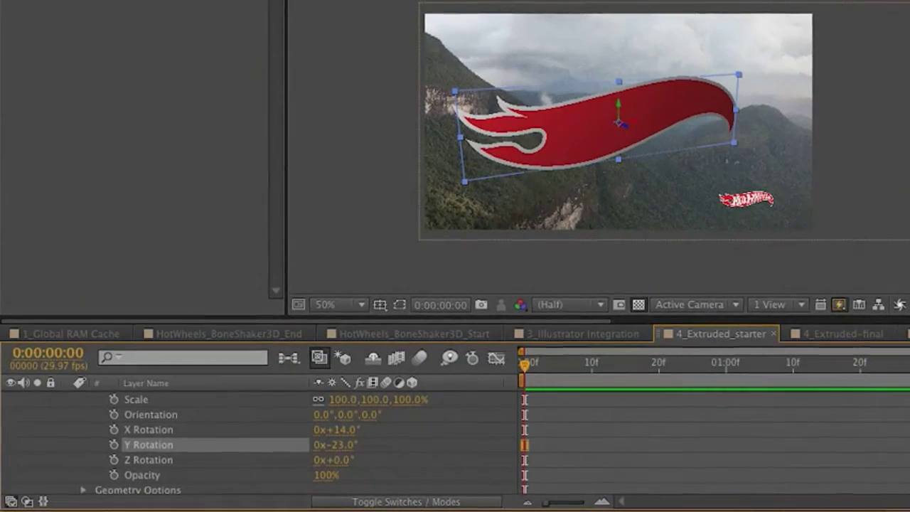
- Give the flame a Concave bevel (depth 4.0), extrusion depth 58.0, and a 44 px stroke
scroll(92, 427, "down", 4)
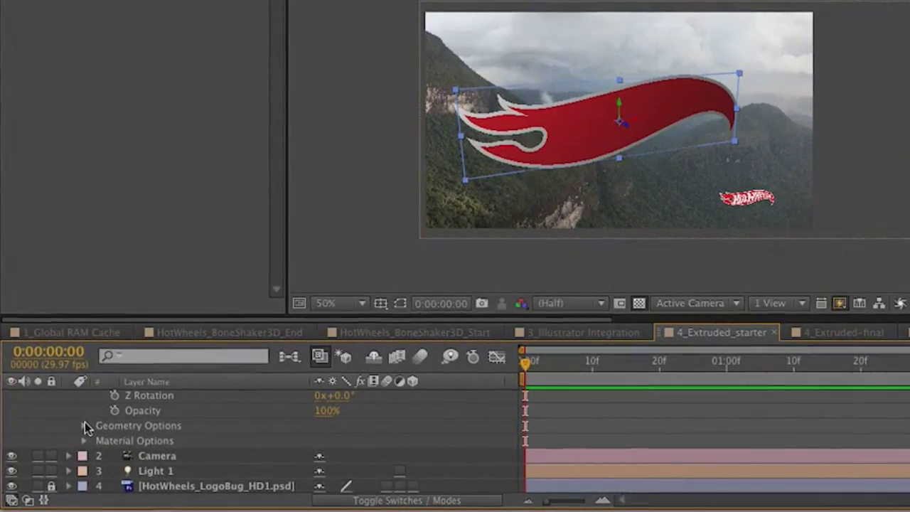
left_click(84, 425)
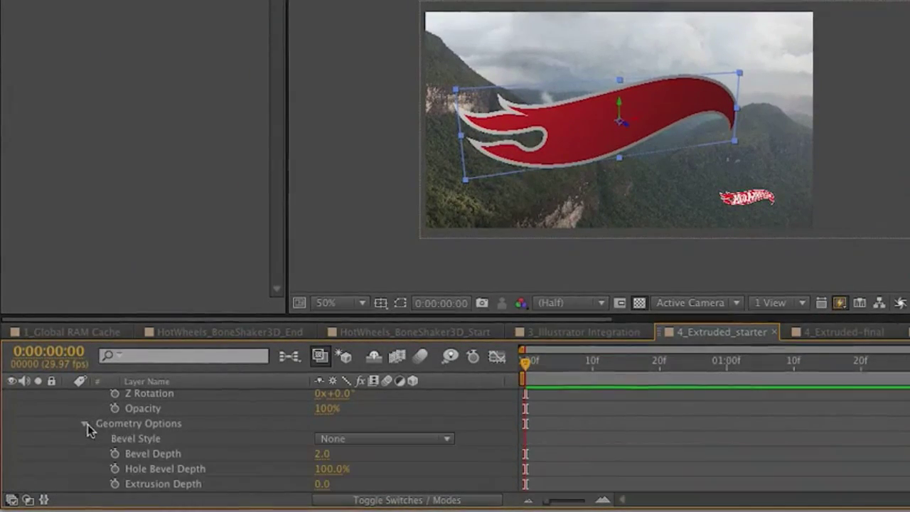
left_click(369, 437)
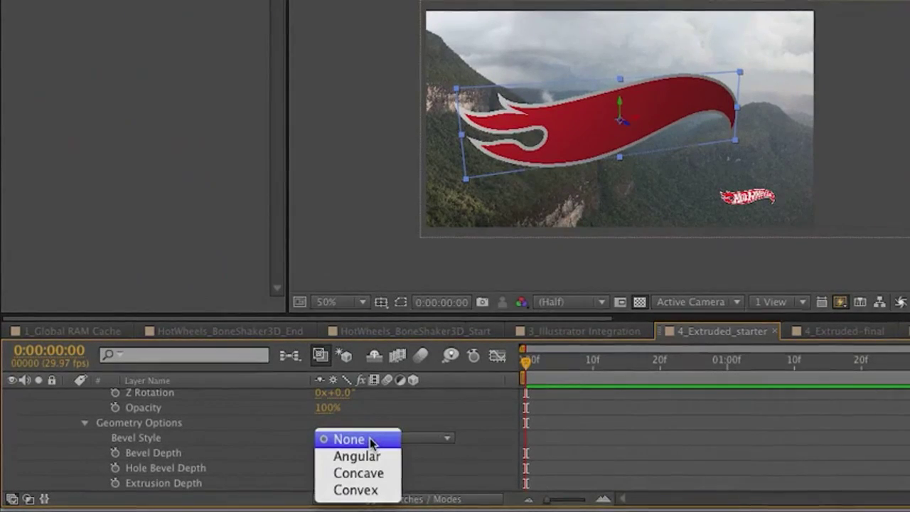
left_click(393, 475)
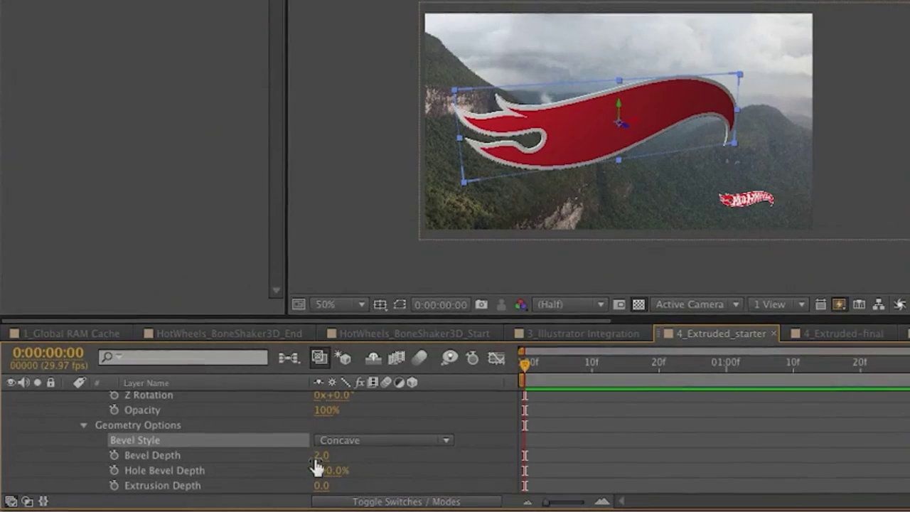
left_click_drag(322, 455, 390, 457)
left_click_drag(320, 491, 417, 488)
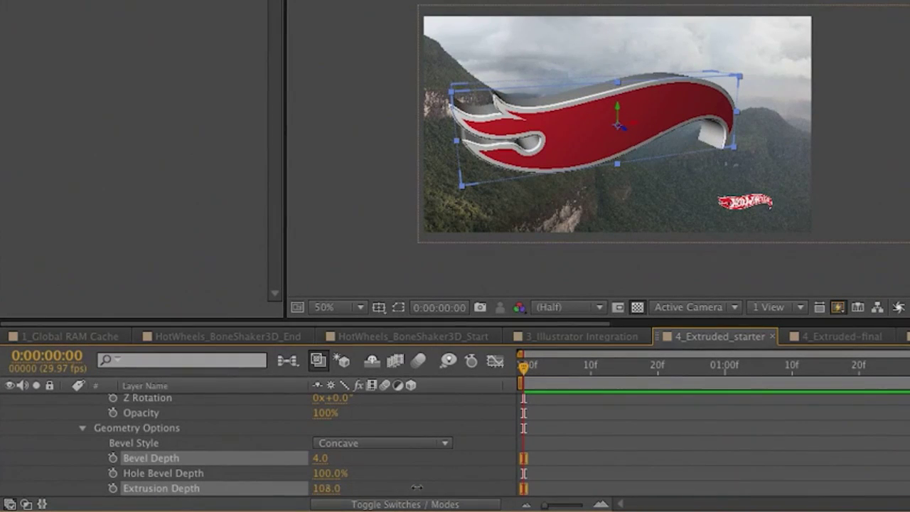
left_click(370, 487)
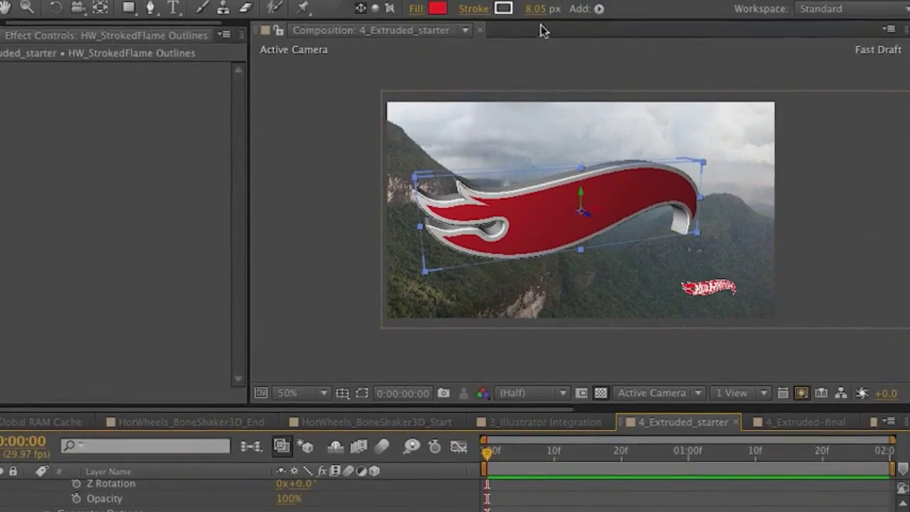
mouse_move(536, 15)
left_mouse_down()
mouse_move(579, 20)
mouse_move(545, 27)
left_mouse_up()
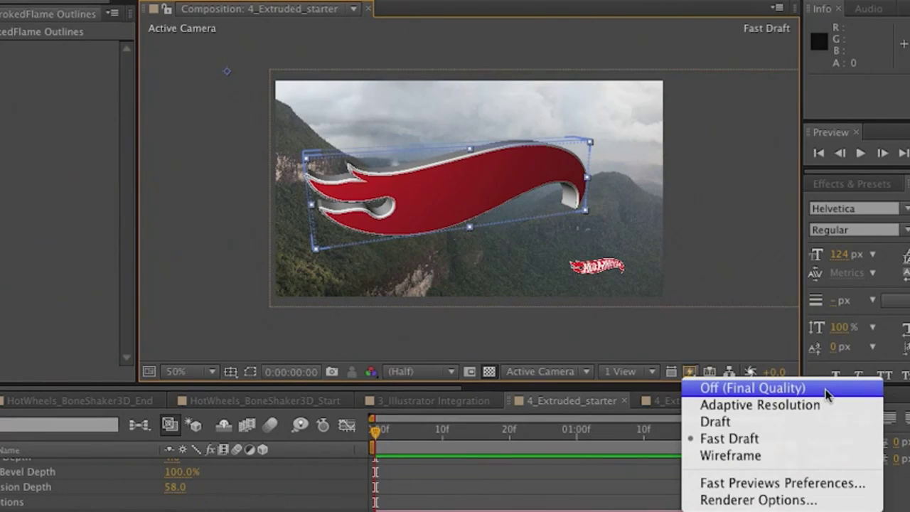
- Set the viewer's Fast Previews to Off (Final Quality)
left_click(824, 390)
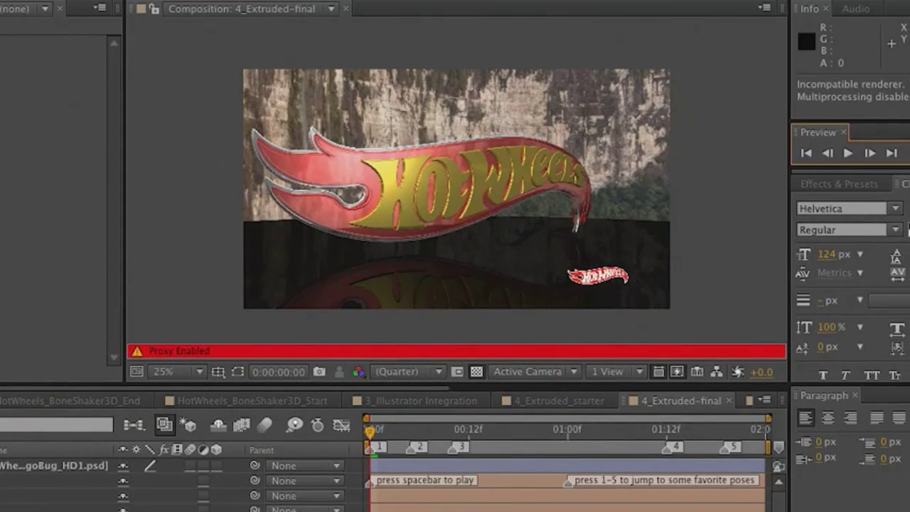
- Play the 4_Extruded-final ray-traced logo animation from RAM with the spacebar
key("space")
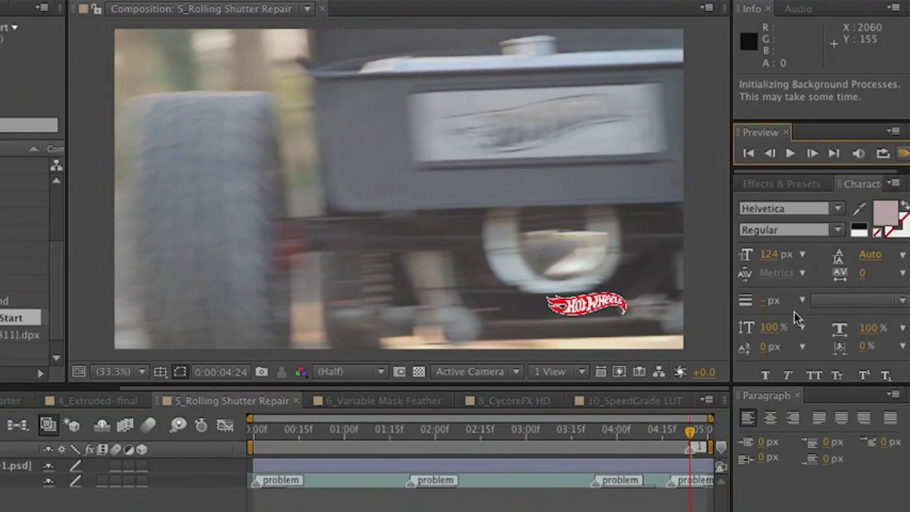
- RAM-preview the truck footage and park the playhead at 4:18 on the rear plate
left_click(903, 154)
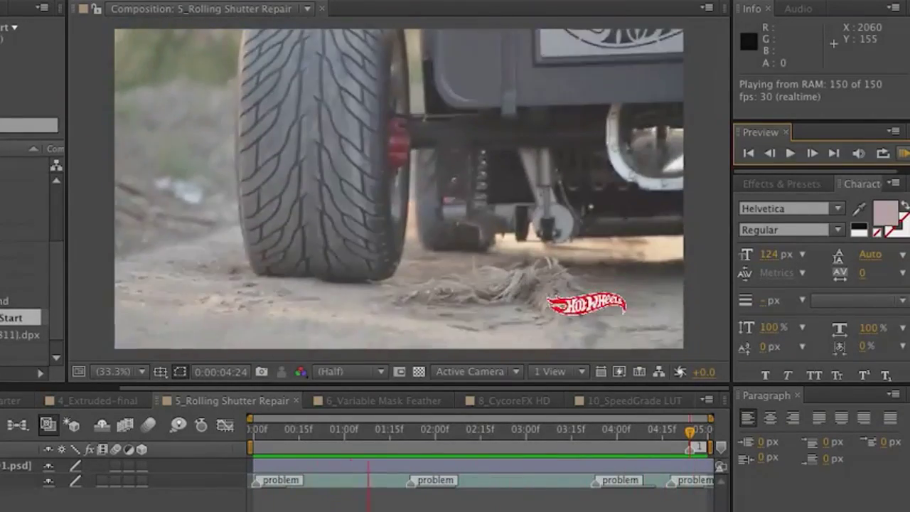
left_click_drag(412, 432, 670, 432)
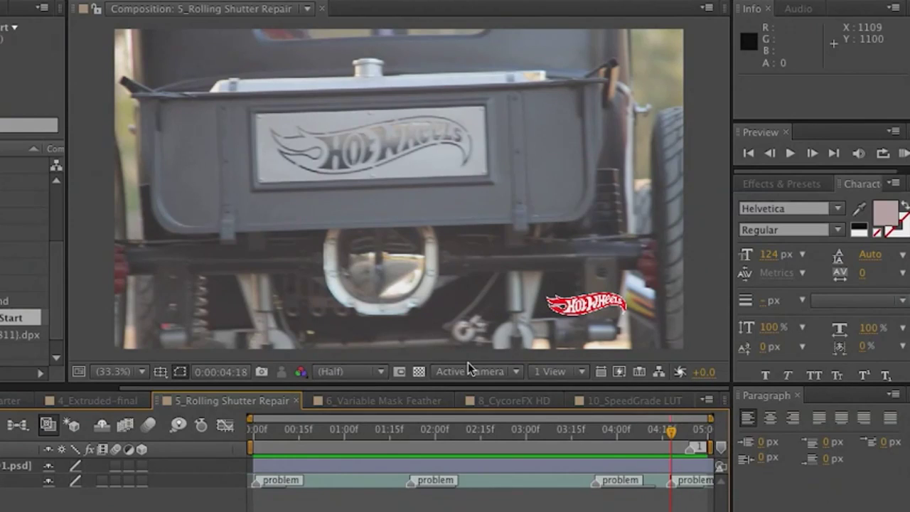
- Search Effects & Presets for 'rolling' and apply Rolling Shutter Repair to the BoneShaker layer
left_click(775, 186)
left_click(788, 204)
type("rolling")
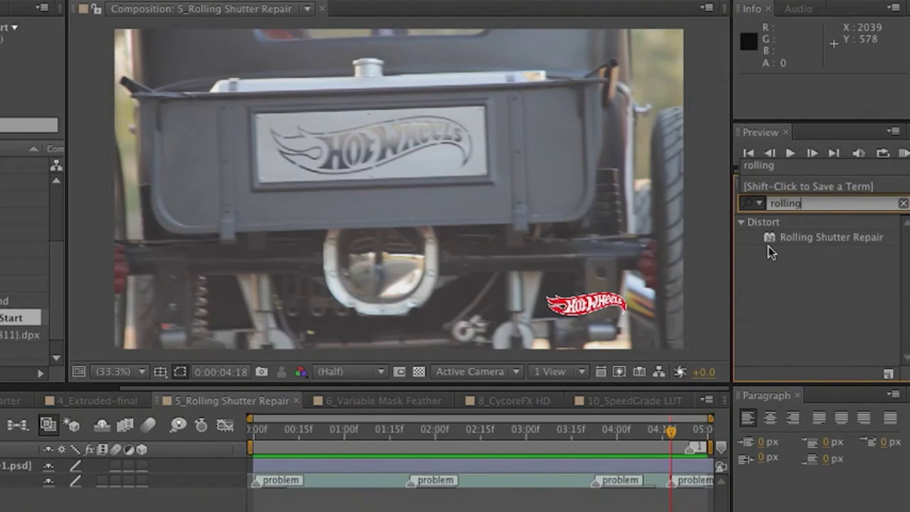
left_click_drag(771, 240, 399, 220)
left_click_drag(248, 197, 0, 482)
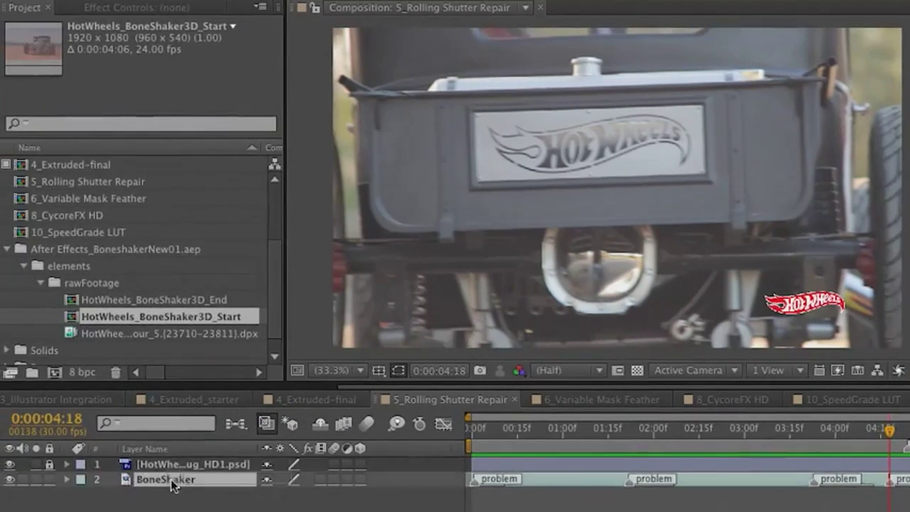
left_click_drag(171, 485, 169, 482)
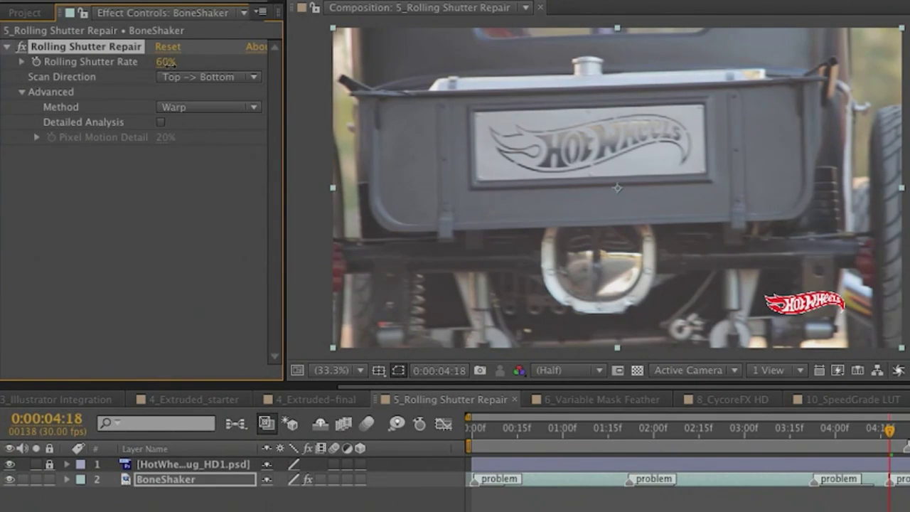
- Raise Rolling Shutter Rate to 65%, keeping Top to Bottom scan and Warp method
left_click_drag(173, 63, 175, 63)
left_click(234, 77)
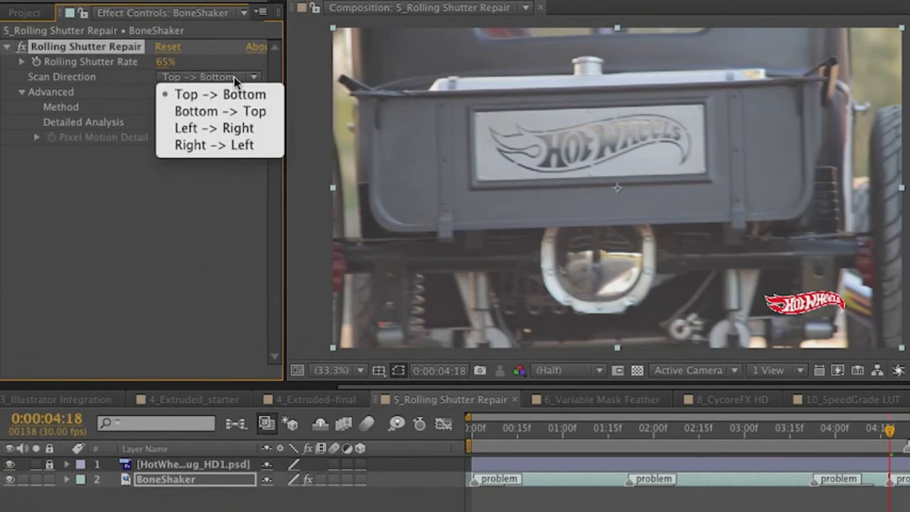
left_click(228, 93)
left_click(236, 108)
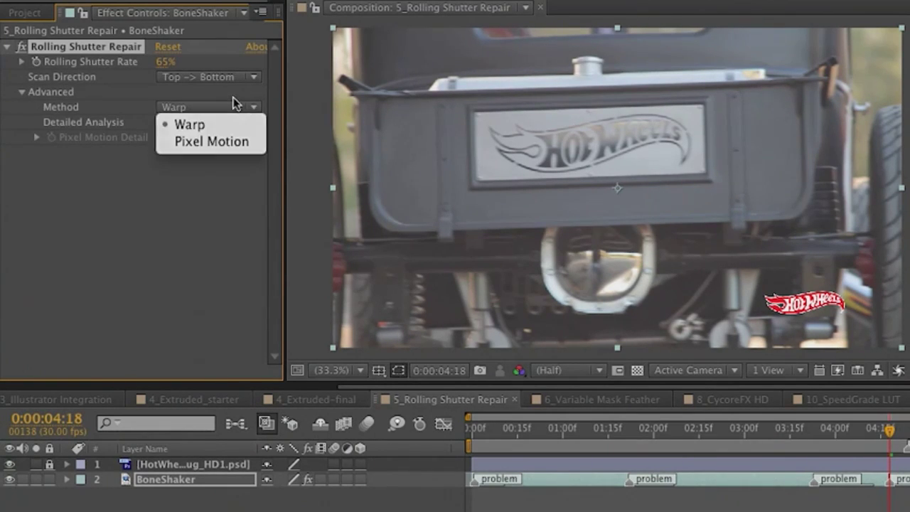
left_click(235, 105)
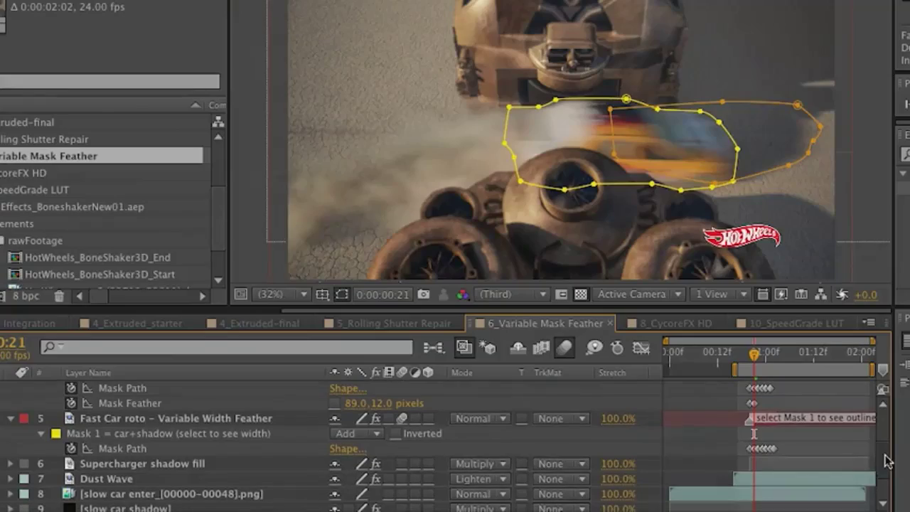
- Select Mask 1 in the timeline to display the car's variable-width feather outline
left_click(116, 432)
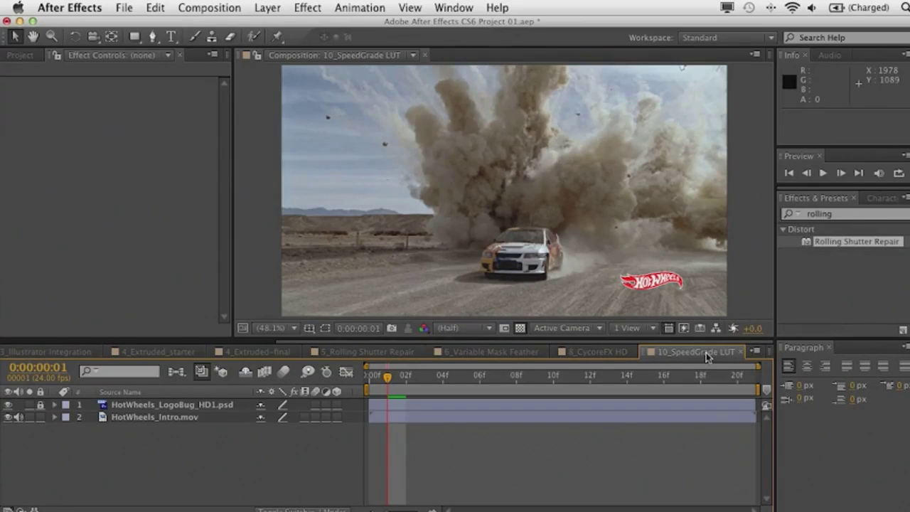
- Show the Project panel and save the project
left_click(32, 55)
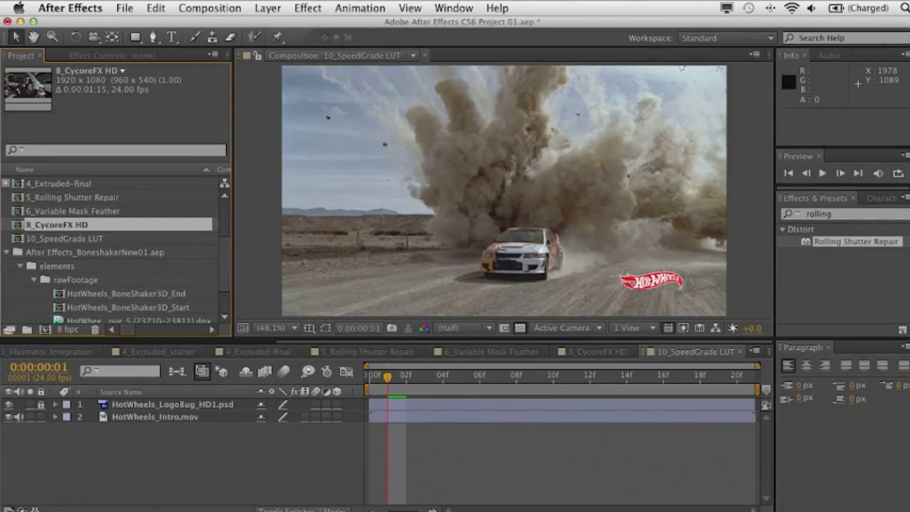
key("KP_0")
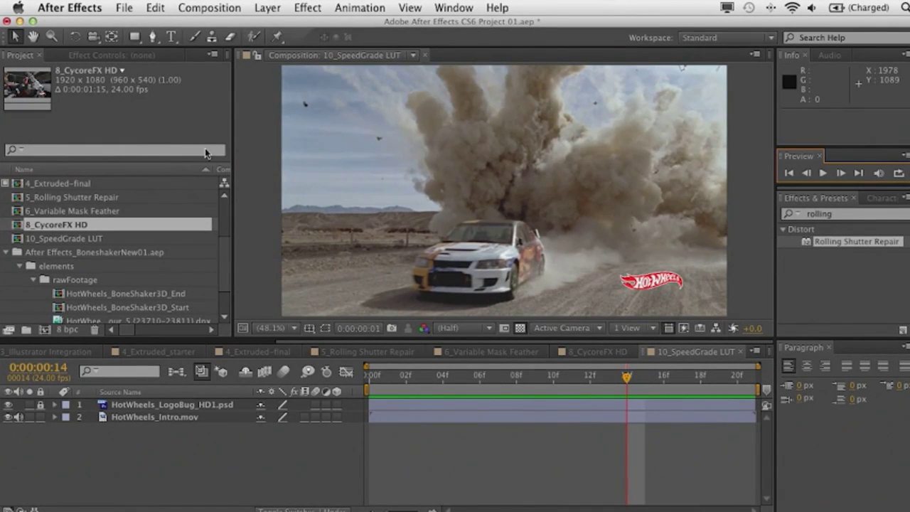
- Apply Color LUT to HotWheels_Intro.mov, loading film_log_grade.look
left_click(860, 215)
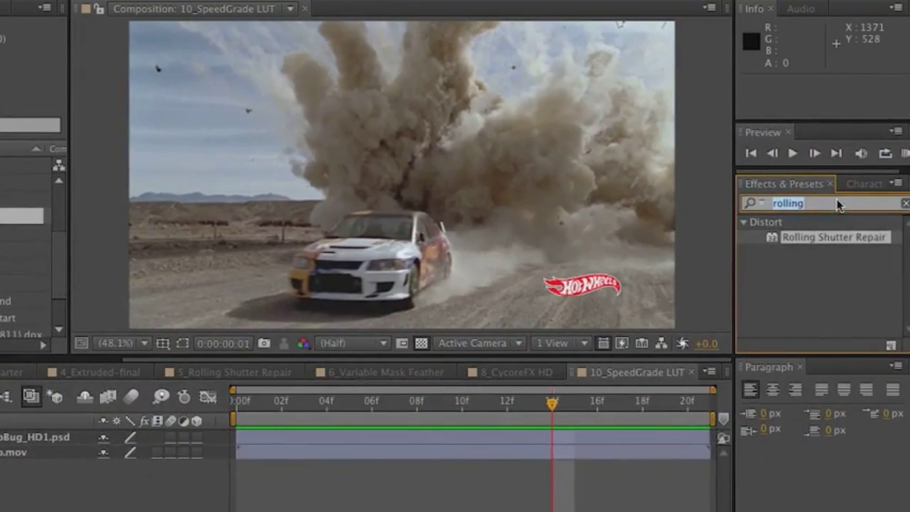
type("lut")
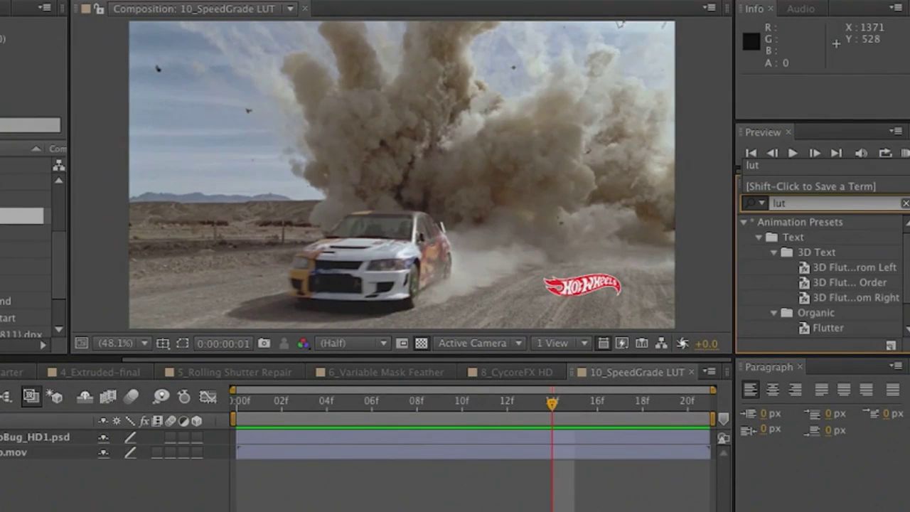
scroll(905, 284, "down", 2)
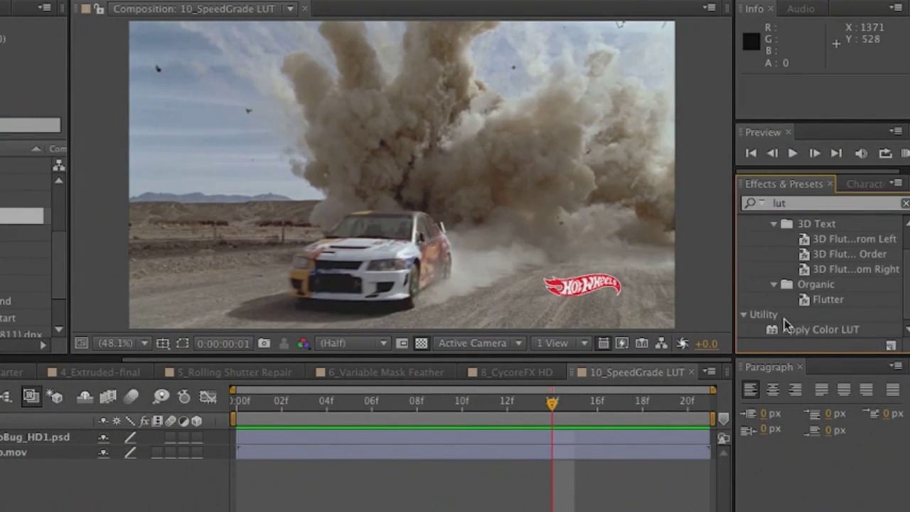
left_click_drag(775, 331, 310, 249)
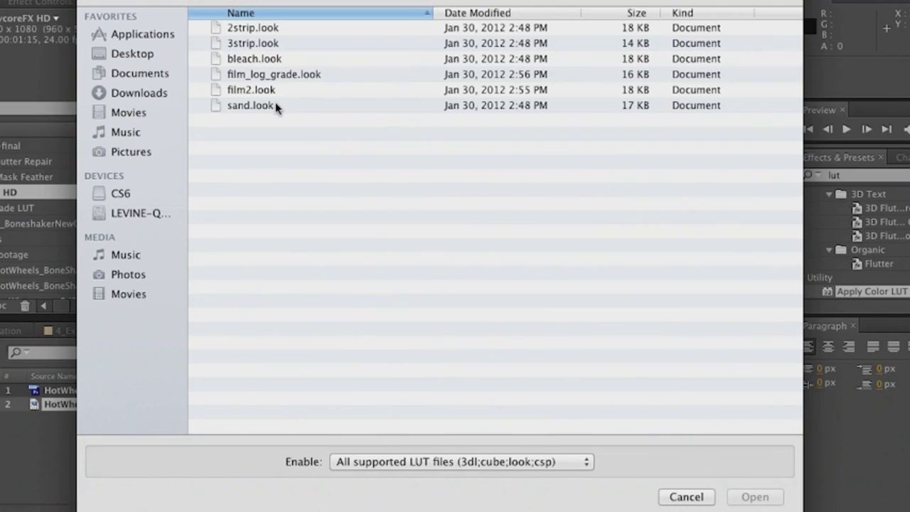
left_click(289, 77)
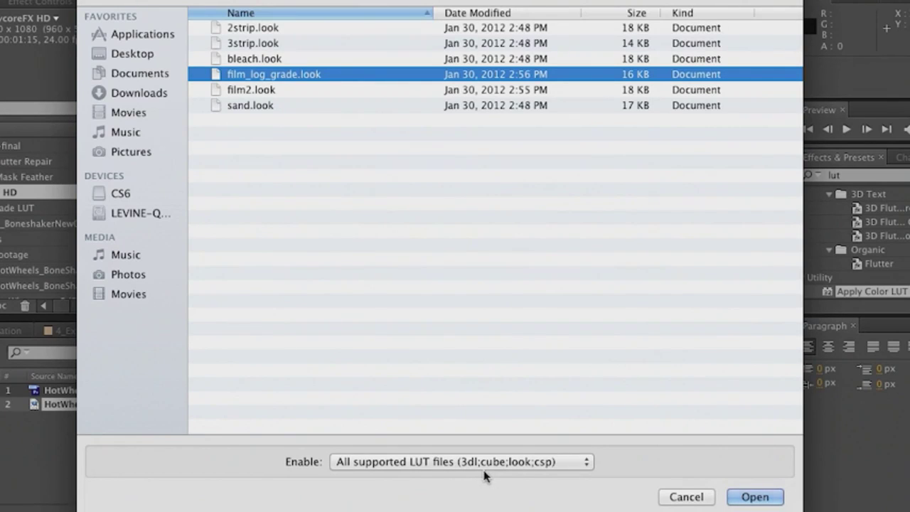
left_click(755, 497)
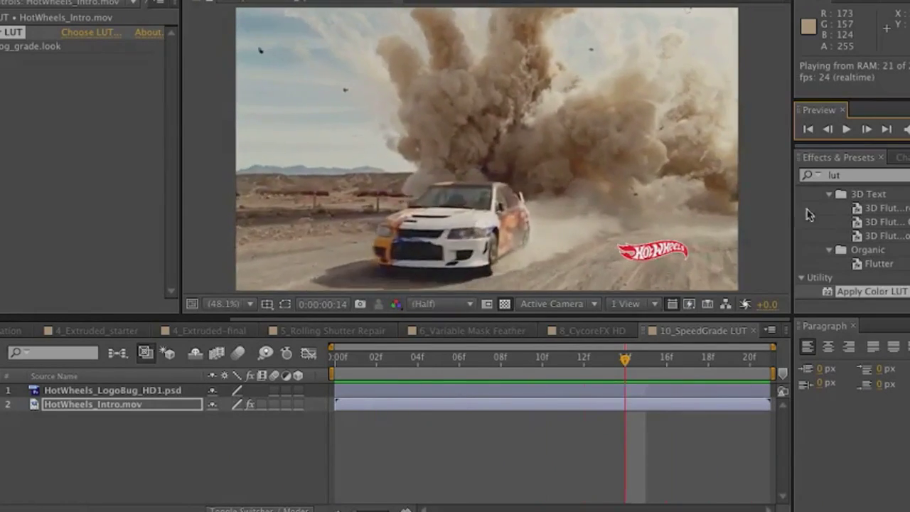
- Swap the LUT to 3strip.look and RAM-preview the graded footage
left_click(91, 32)
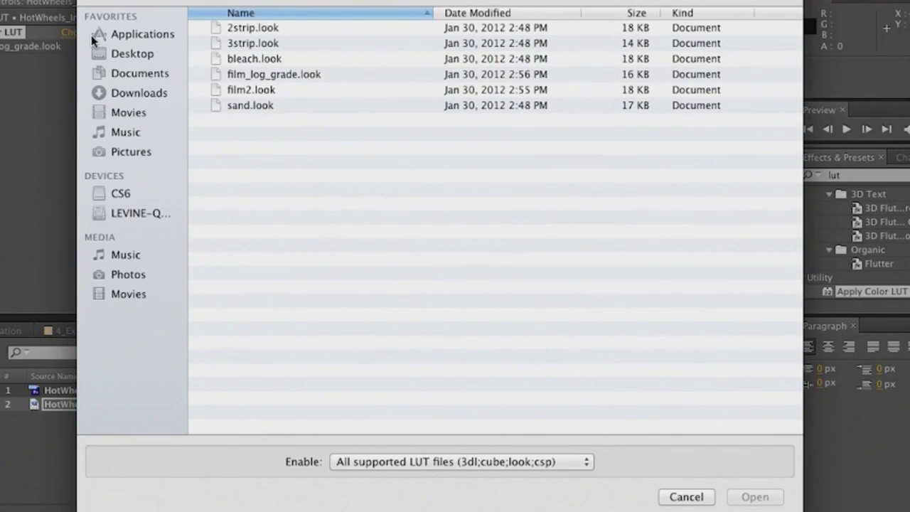
left_click(225, 44)
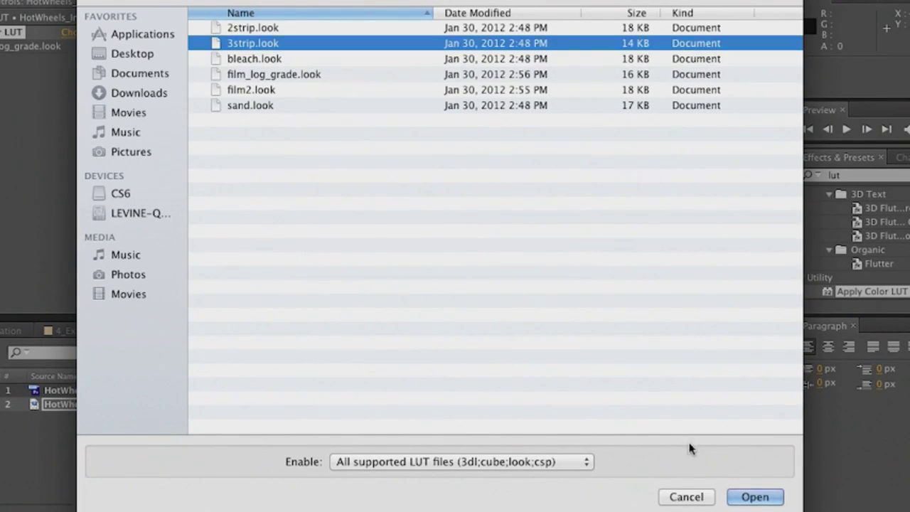
left_click(755, 496)
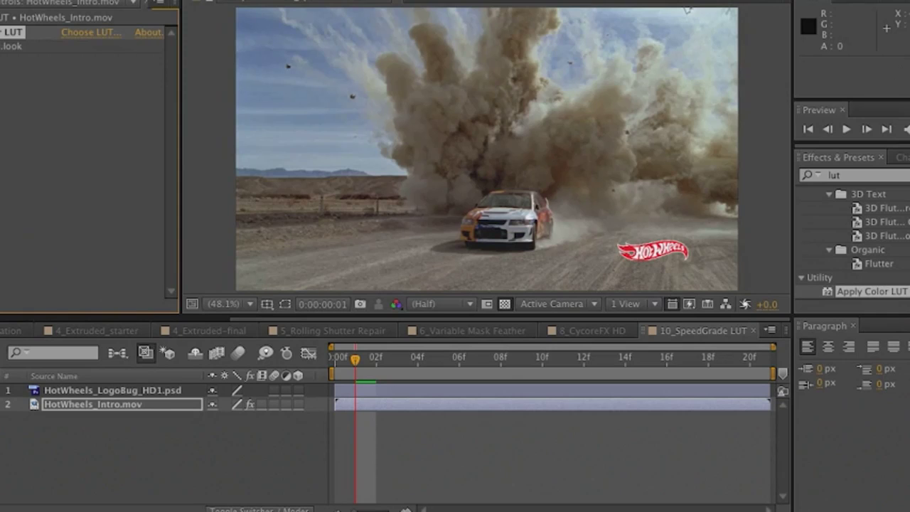
key("KP_0")
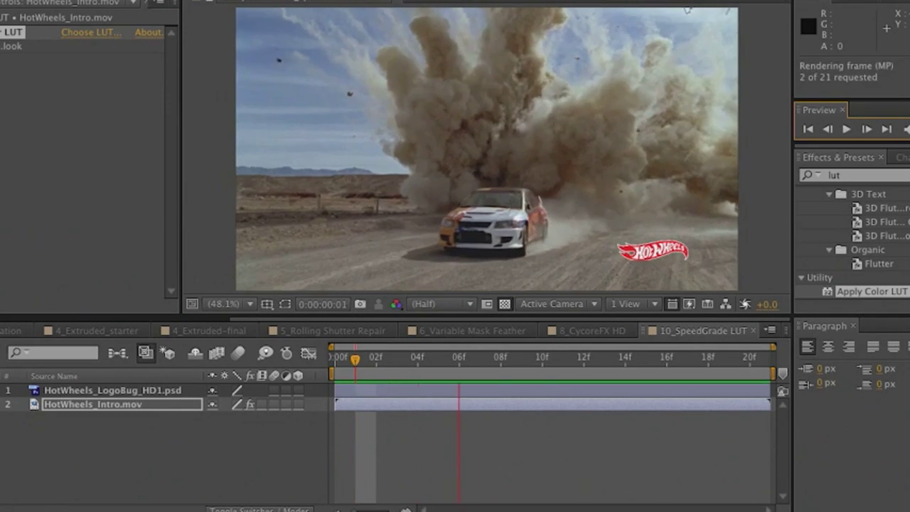